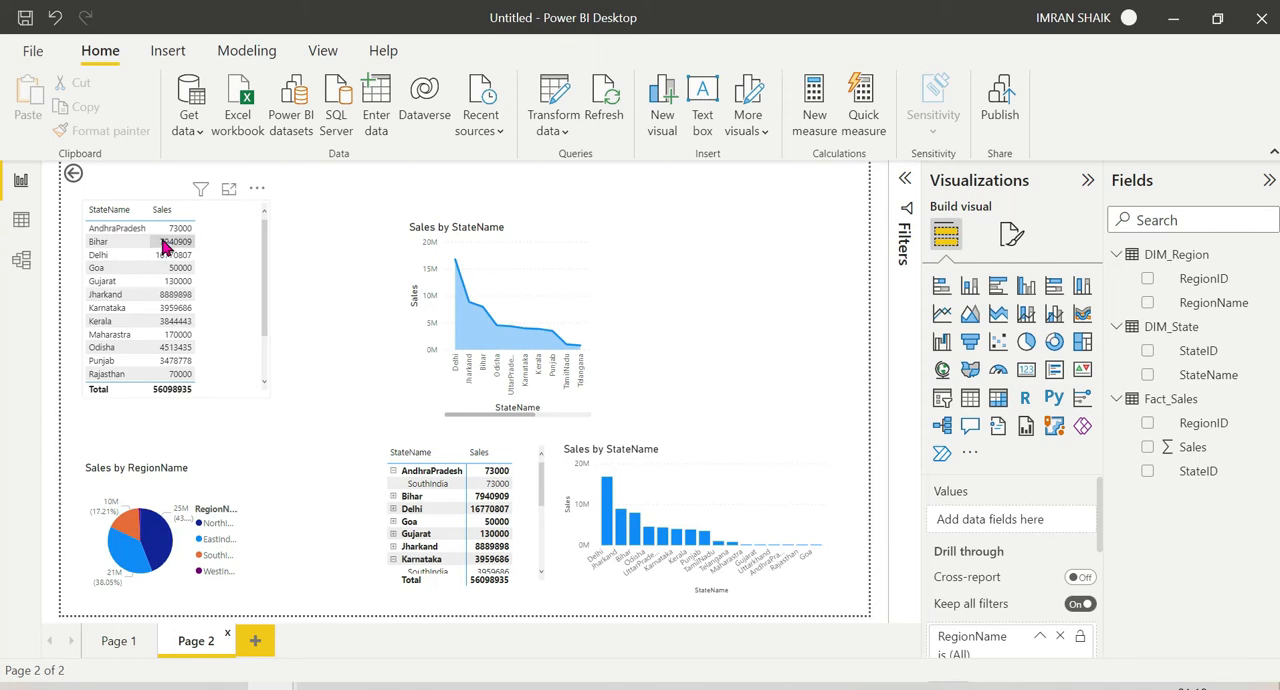
# Step: Drill through from the NorthIndia bar of the Sales by RegionName chart on Page 1 to Page 2
pyautogui.moveTo(170, 543)
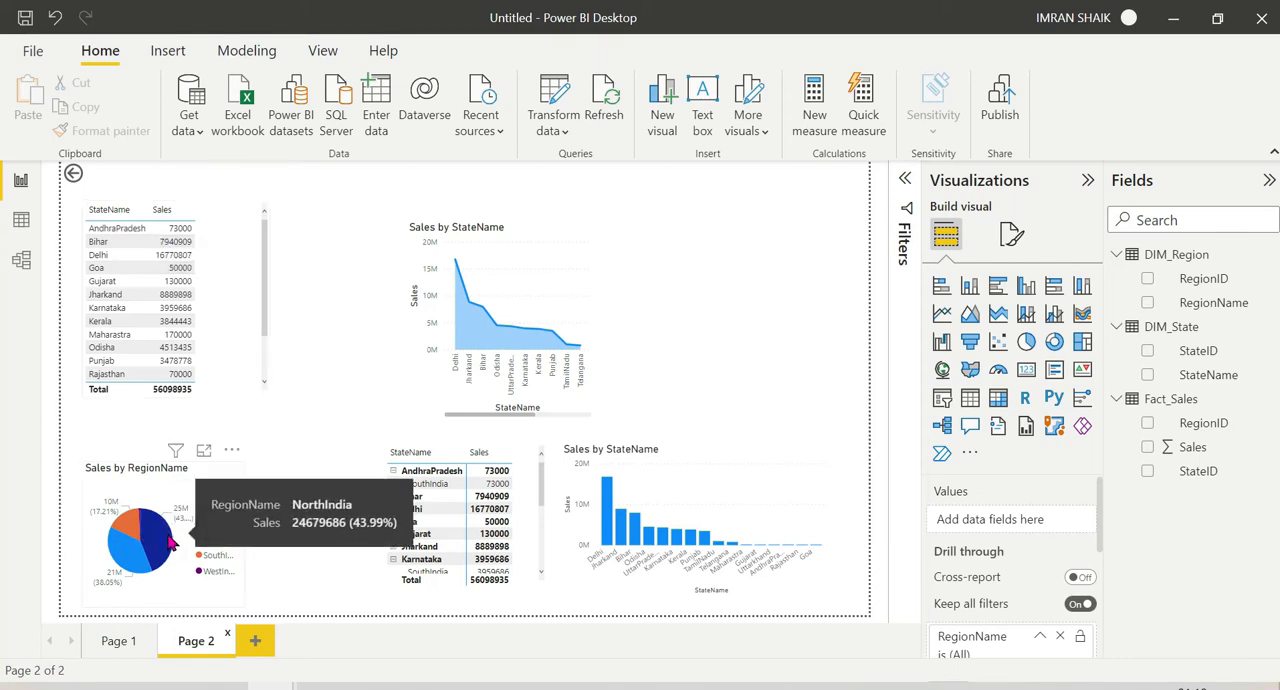
pyautogui.click(117, 643)
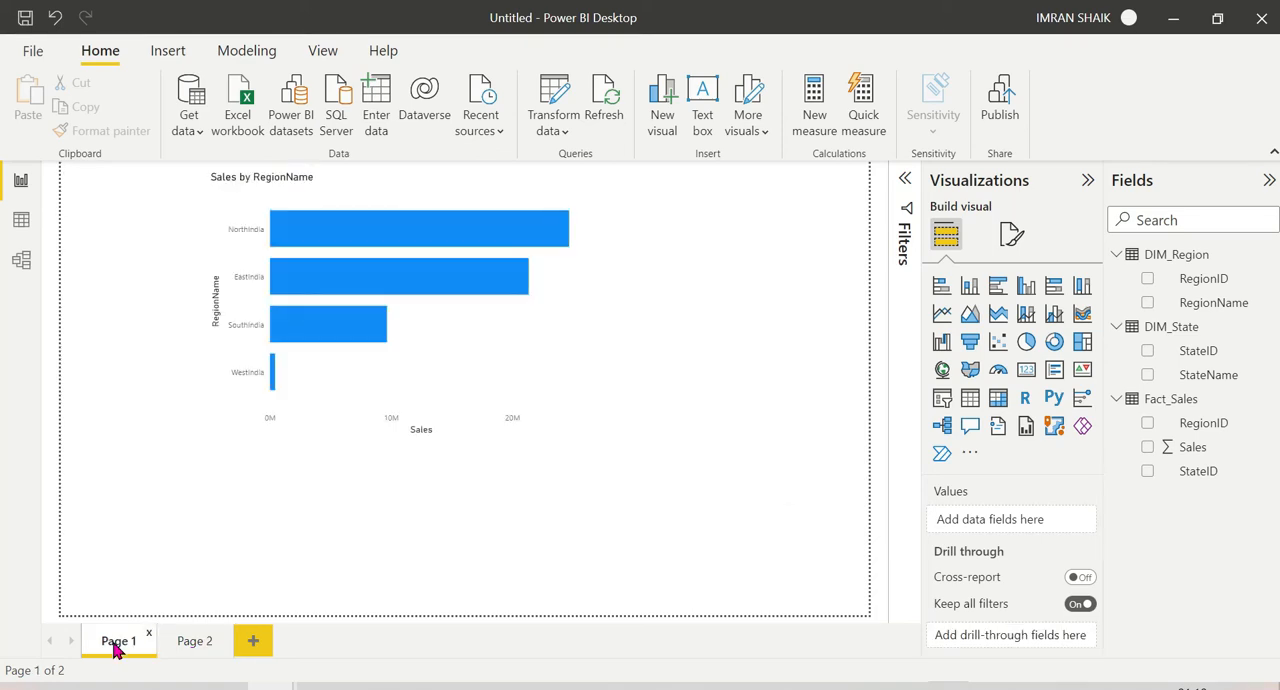
pyautogui.moveTo(465, 284)
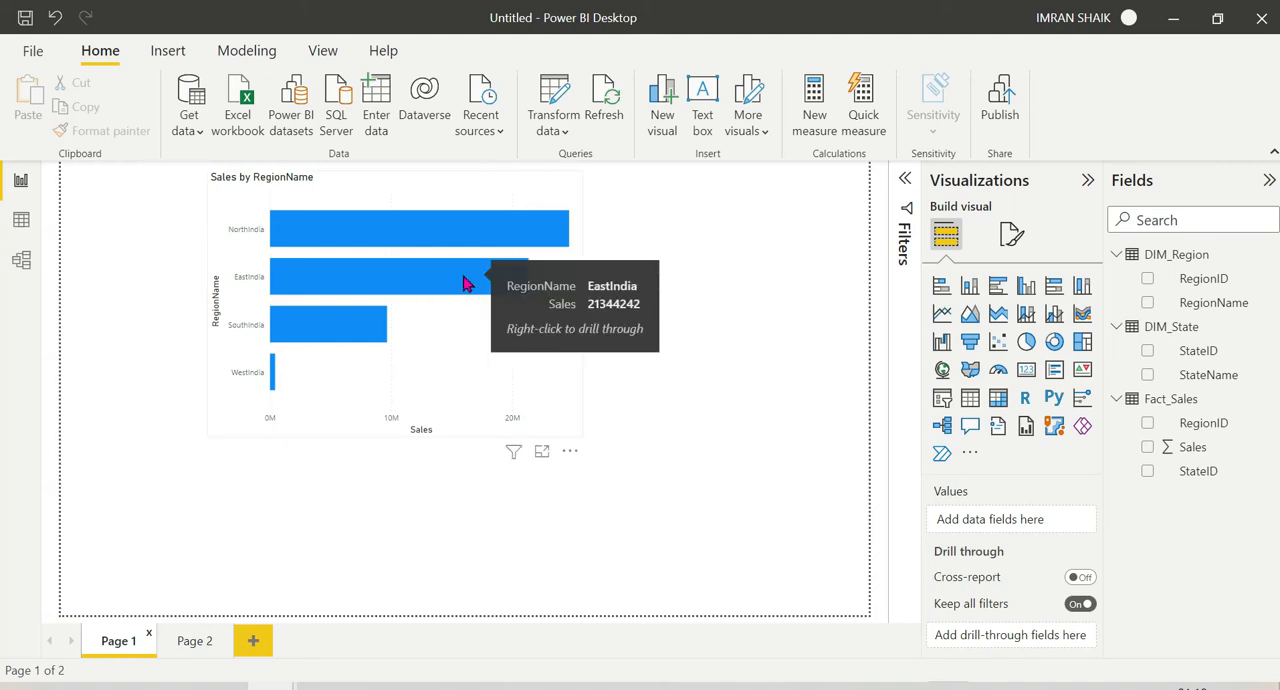
pyautogui.rightClick(419, 235)
pyautogui.moveTo(545, 368)
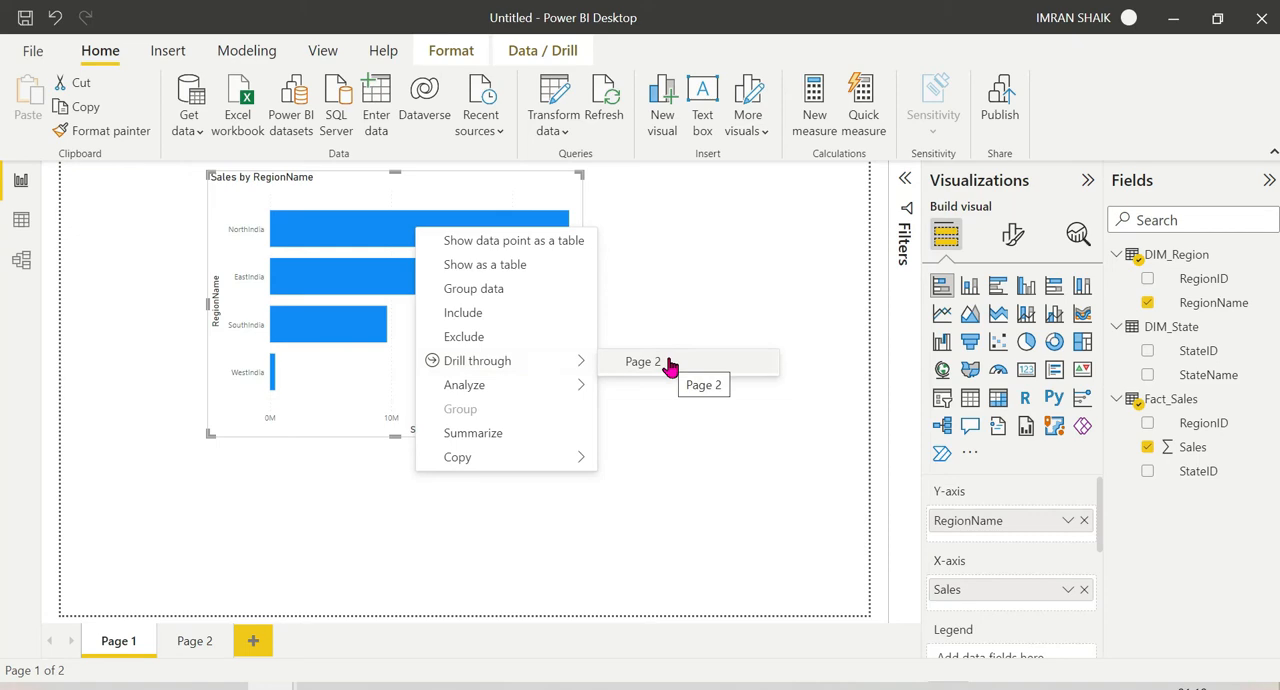
pyautogui.click(668, 365)
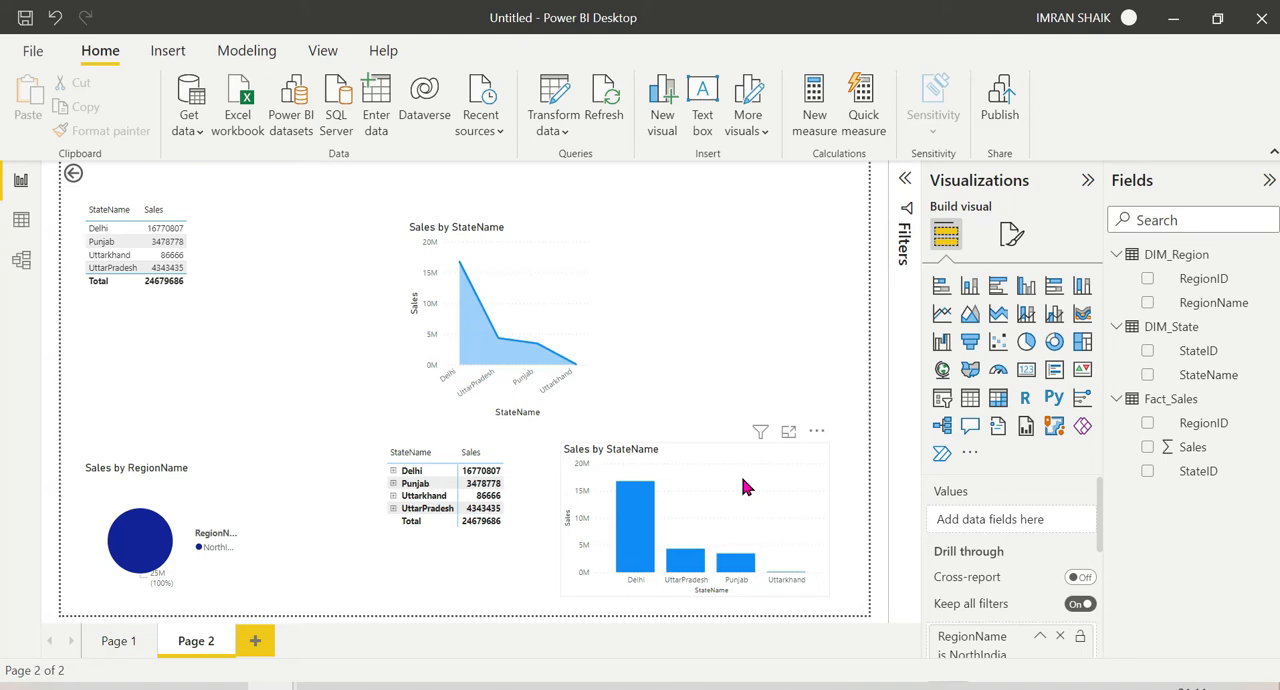
# Step: Return to Page 1 and drill through from the SouthIndia bar to Page 2
pyautogui.click(112, 645)
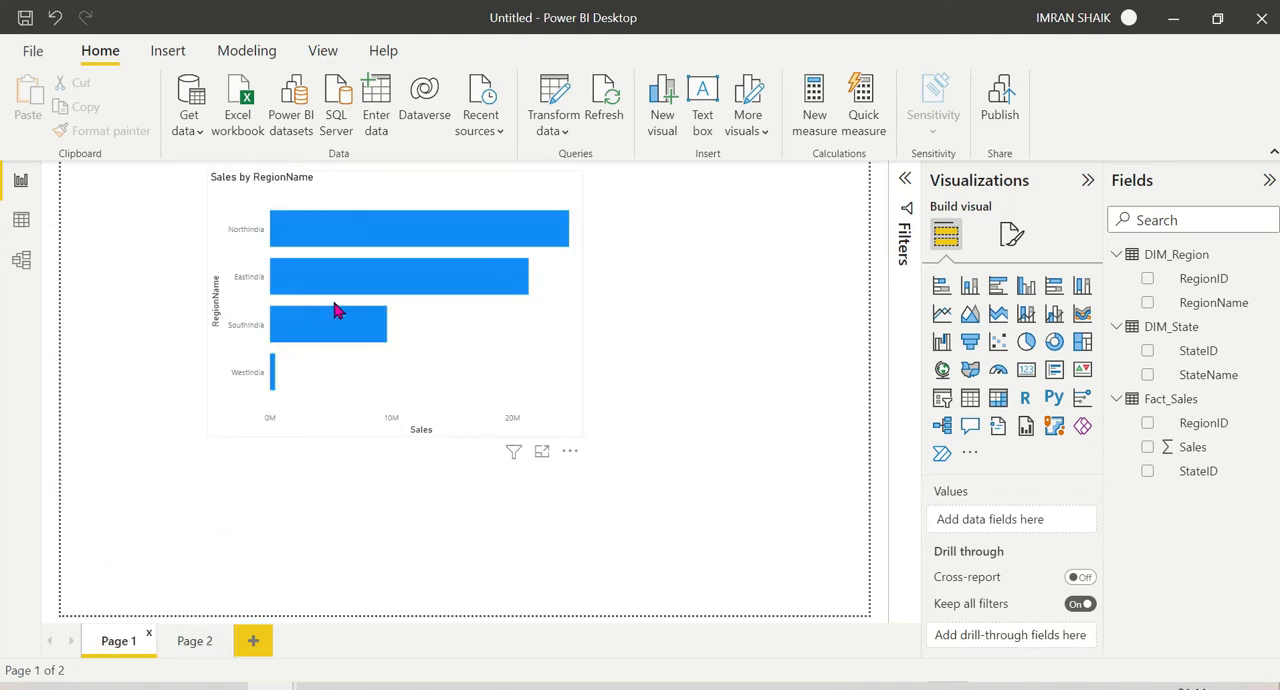
pyautogui.click(196, 641)
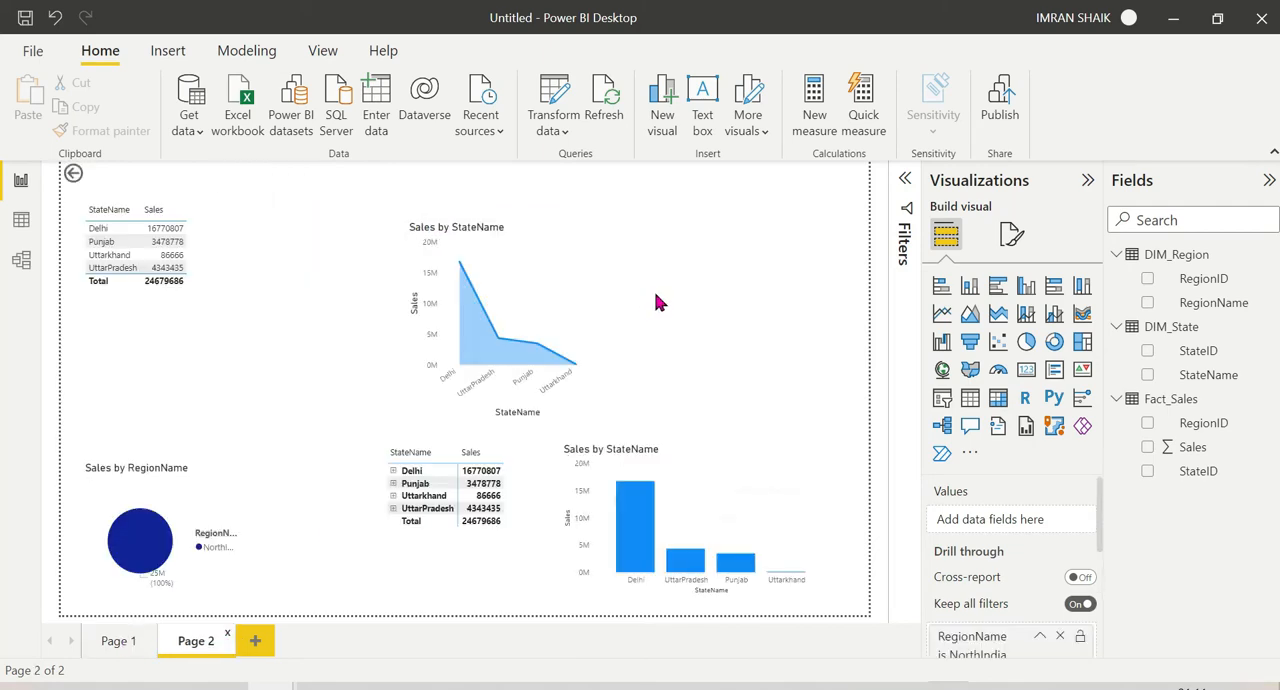
pyautogui.click(118, 641)
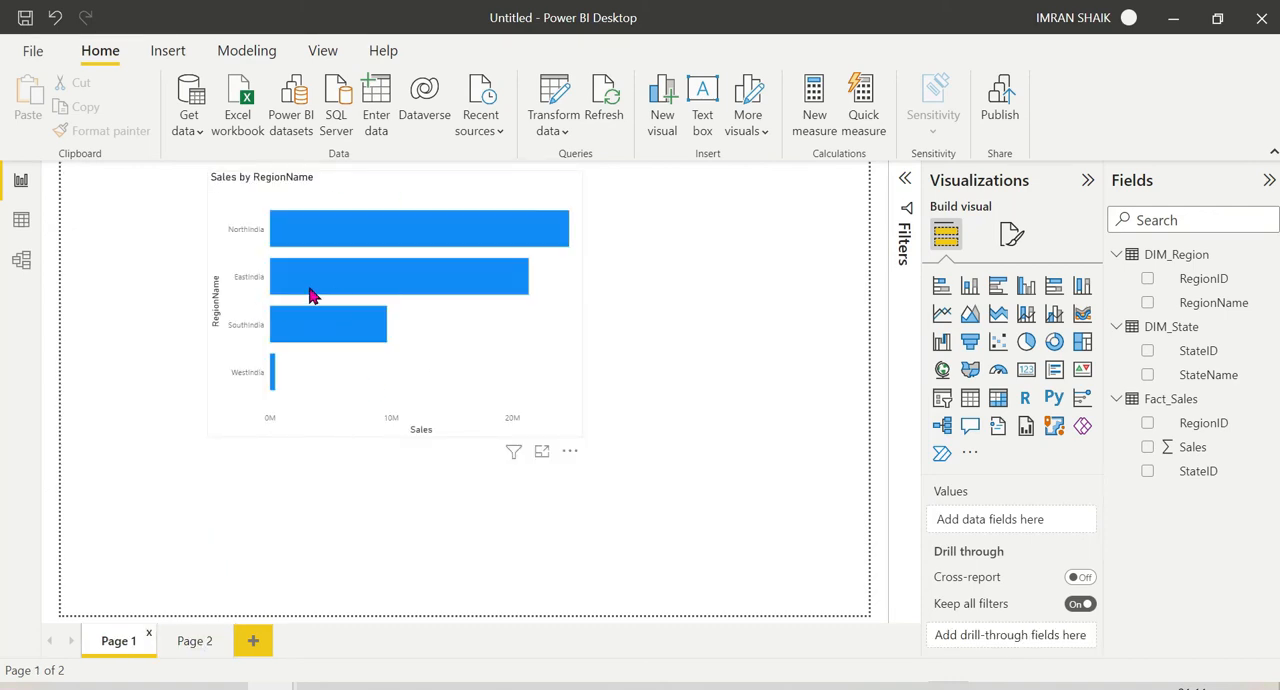
pyautogui.moveTo(318, 328)
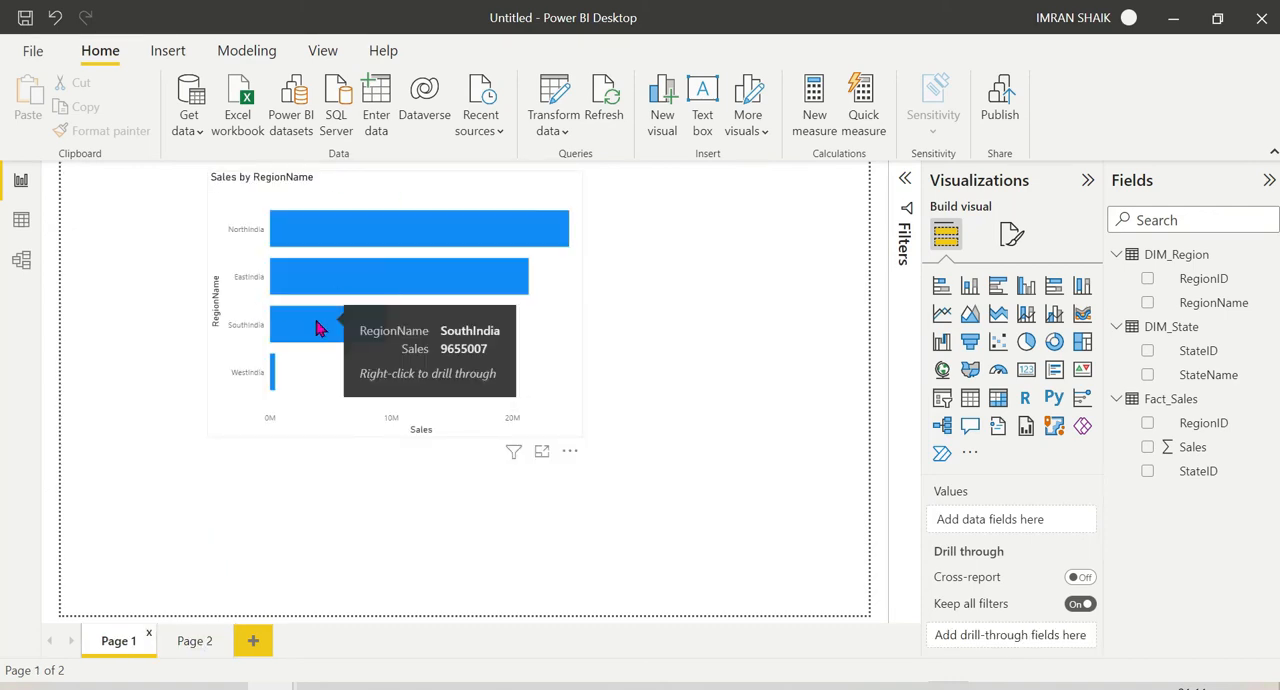
pyautogui.rightClick(318, 328)
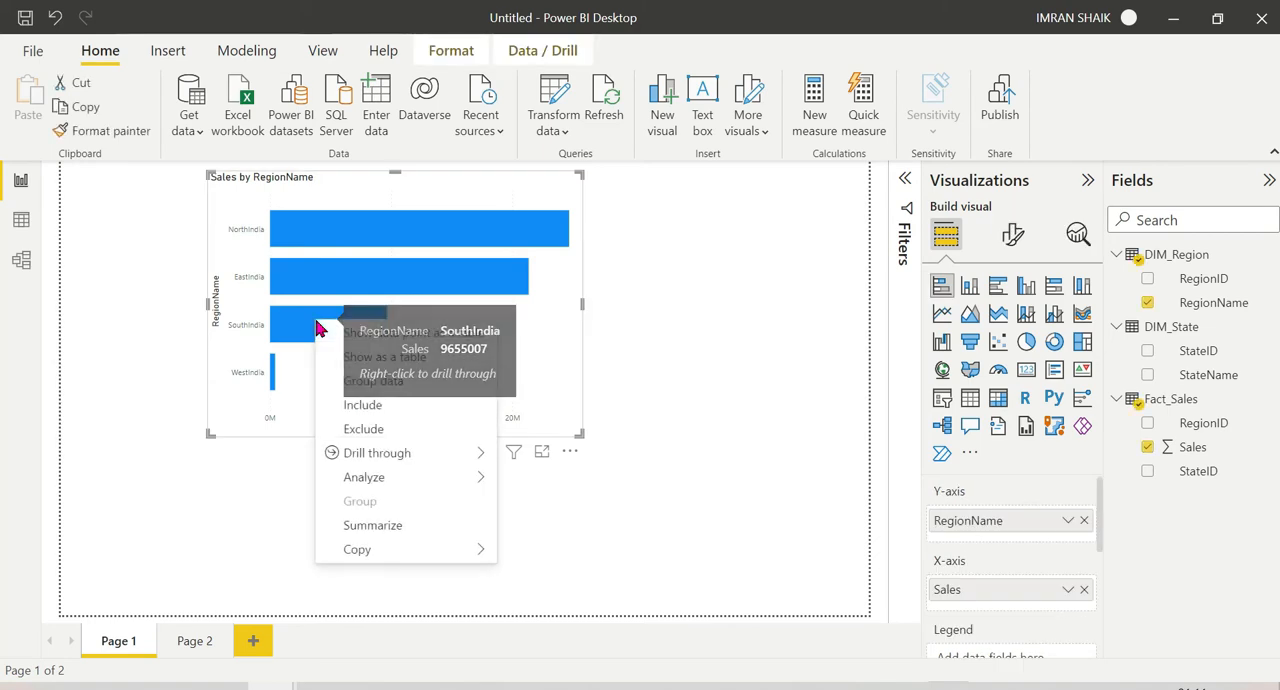
pyautogui.moveTo(495, 455)
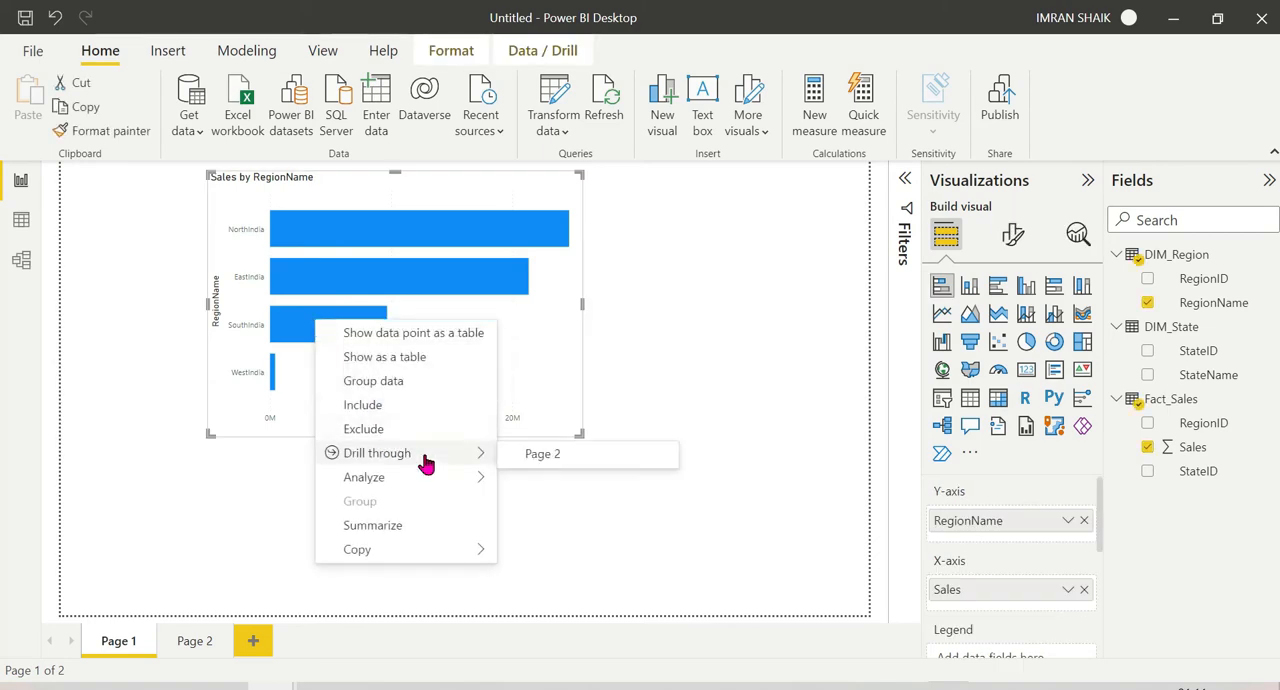
pyautogui.click(558, 460)
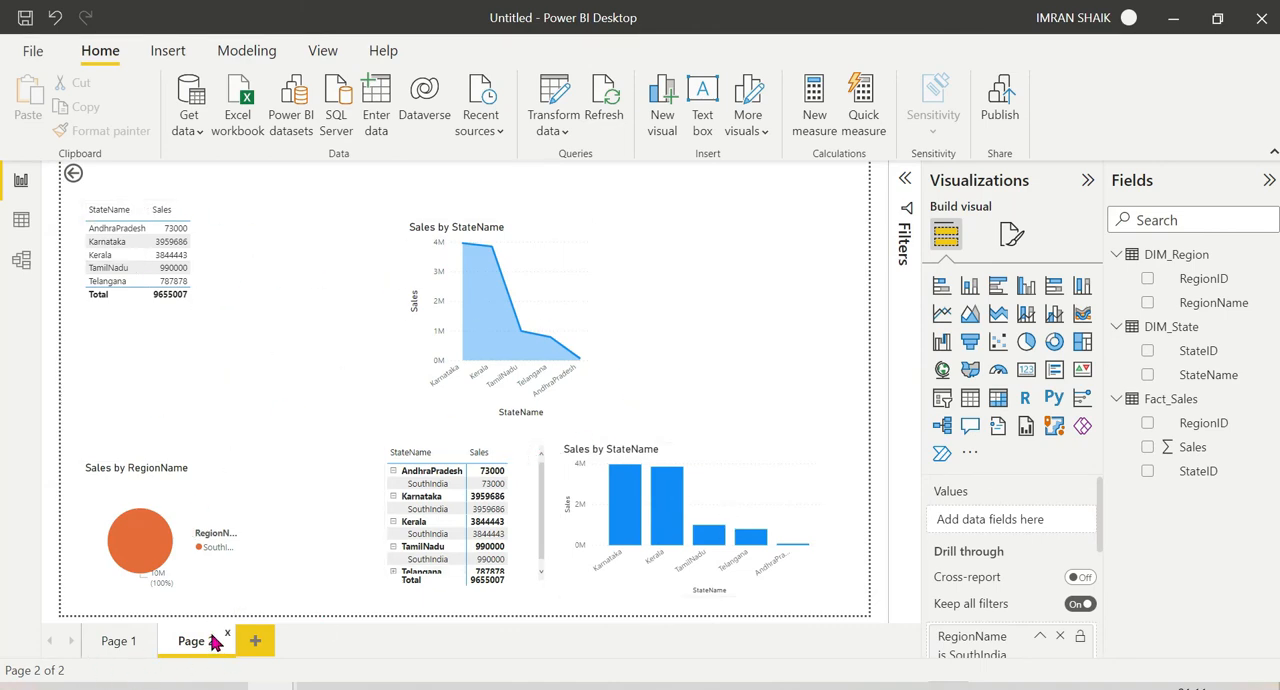
# Step: Remove the RegionName drill-through field from Page 2
pyautogui.click(120, 641)
pyautogui.moveTo(375, 270)
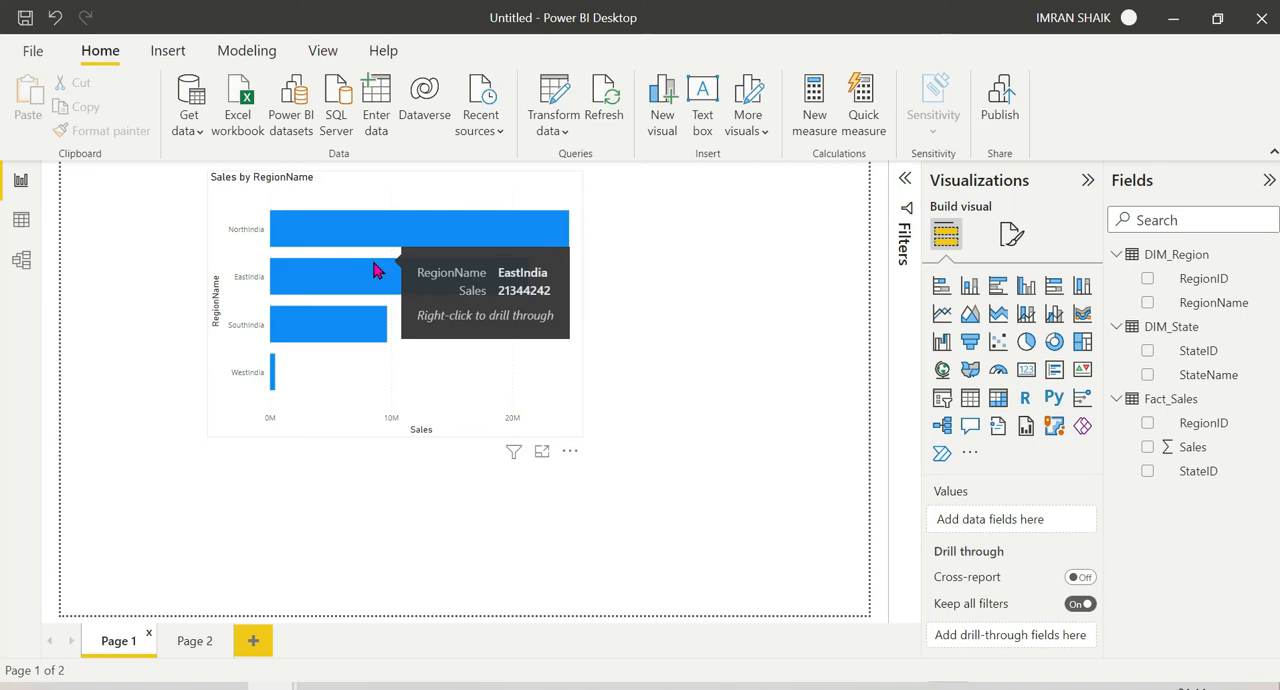
pyautogui.click(190, 646)
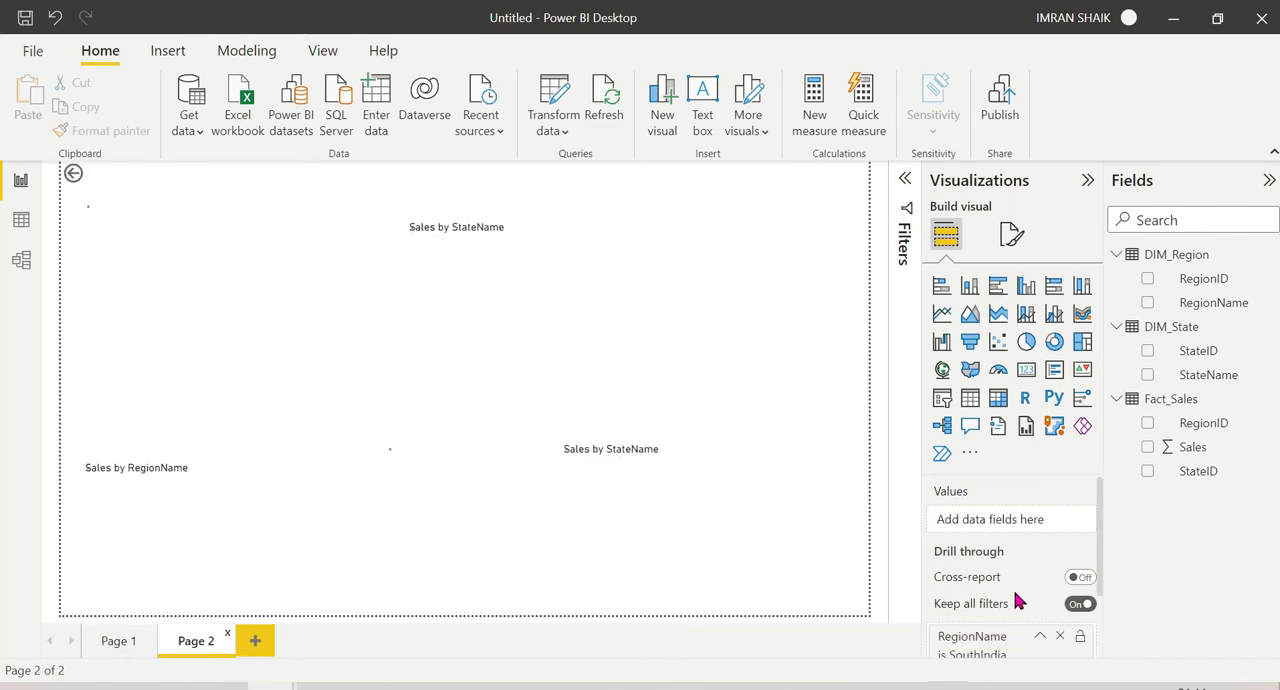
pyautogui.click(1060, 638)
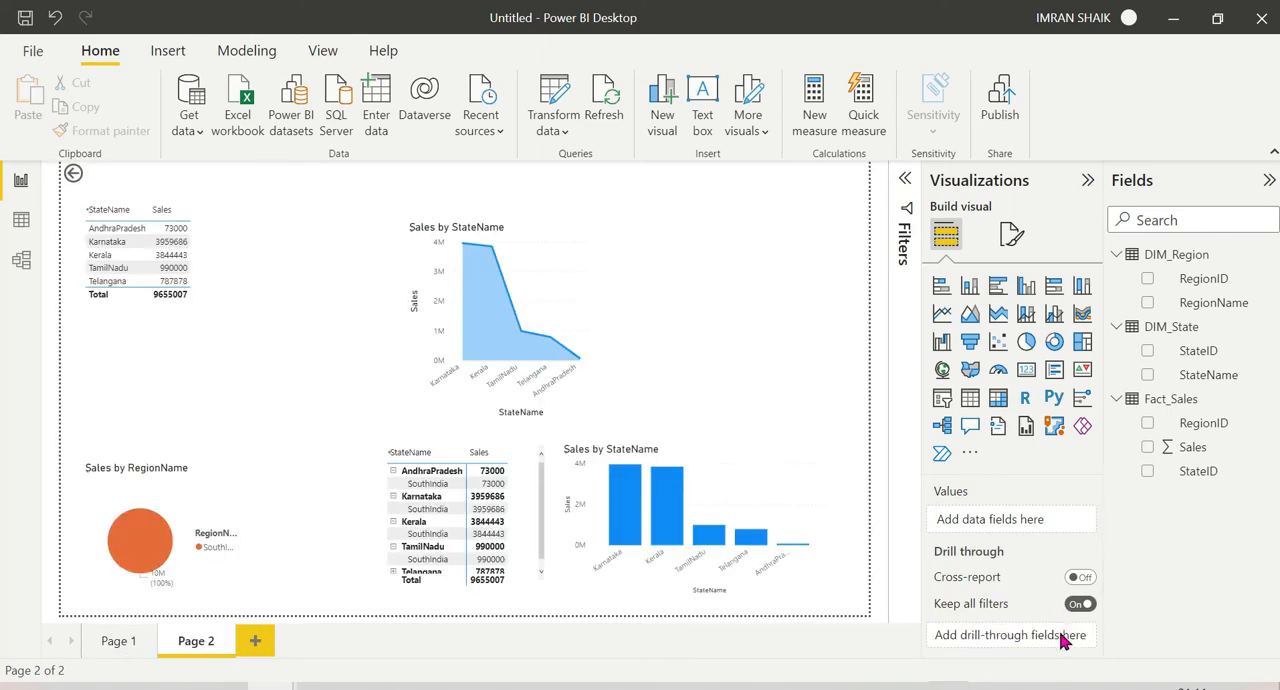
# Step: Check on Page 1 whether the NorthIndia bar still offers a drill-through option
pyautogui.click(108, 645)
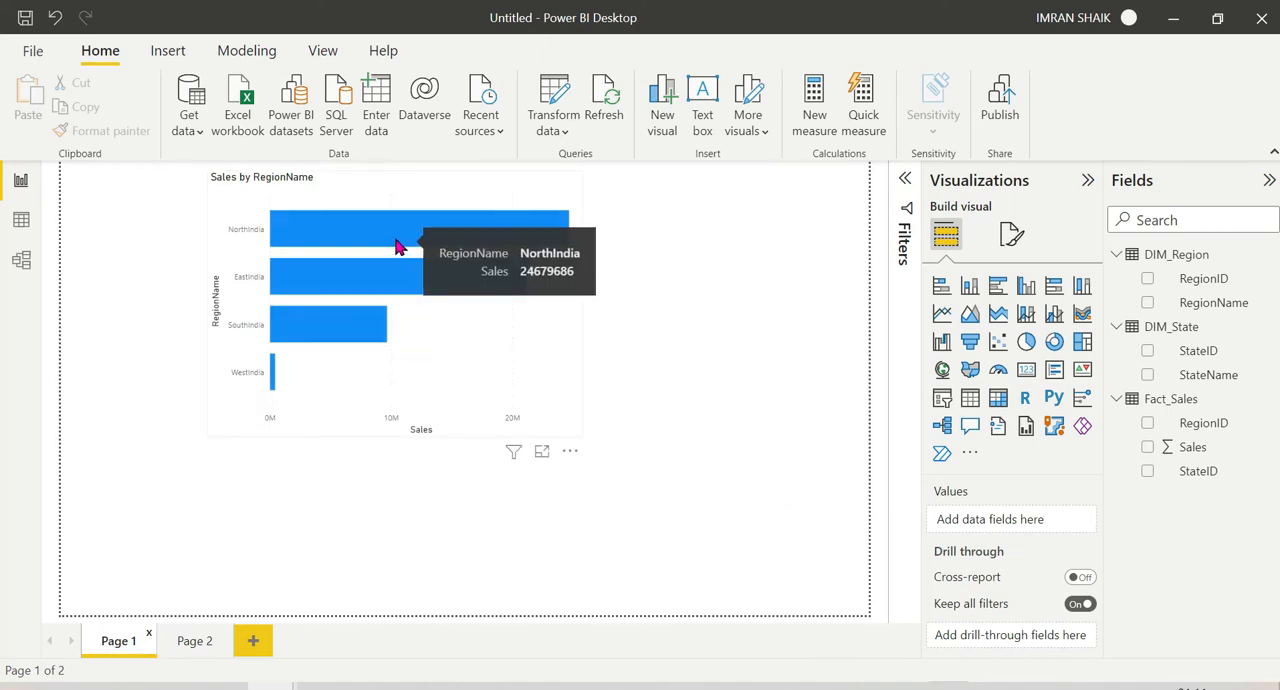
pyautogui.rightClick(397, 249)
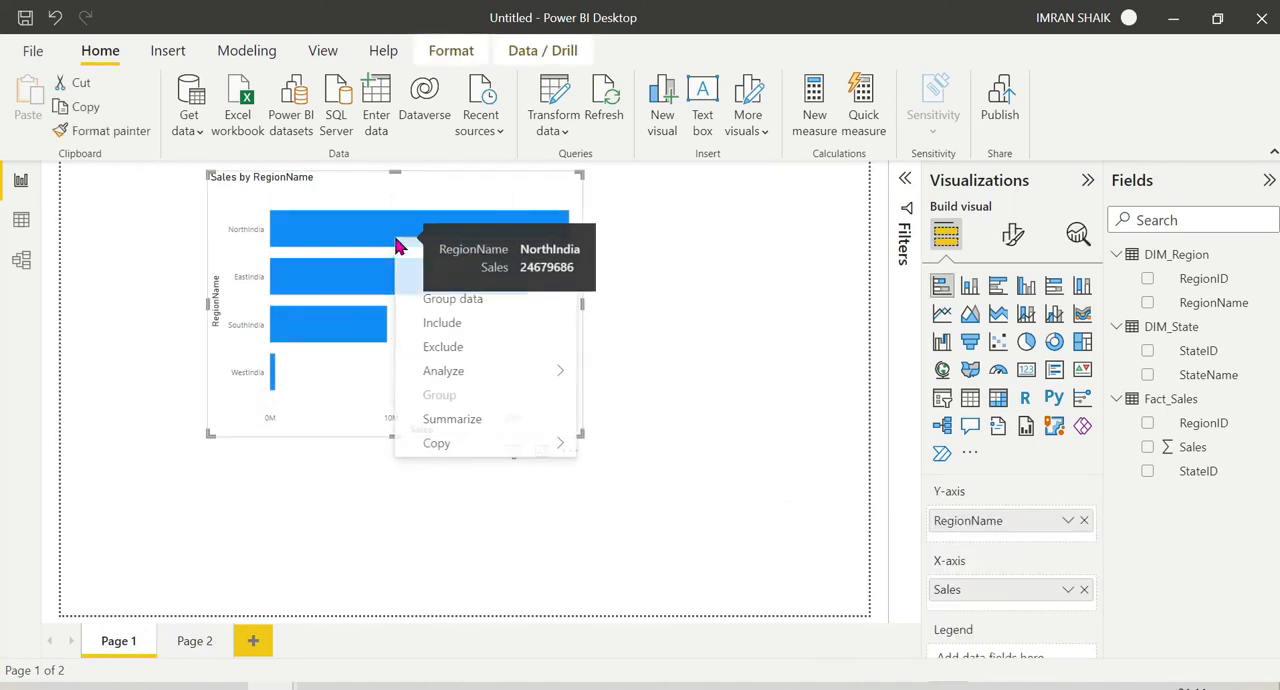
pyautogui.click(683, 321)
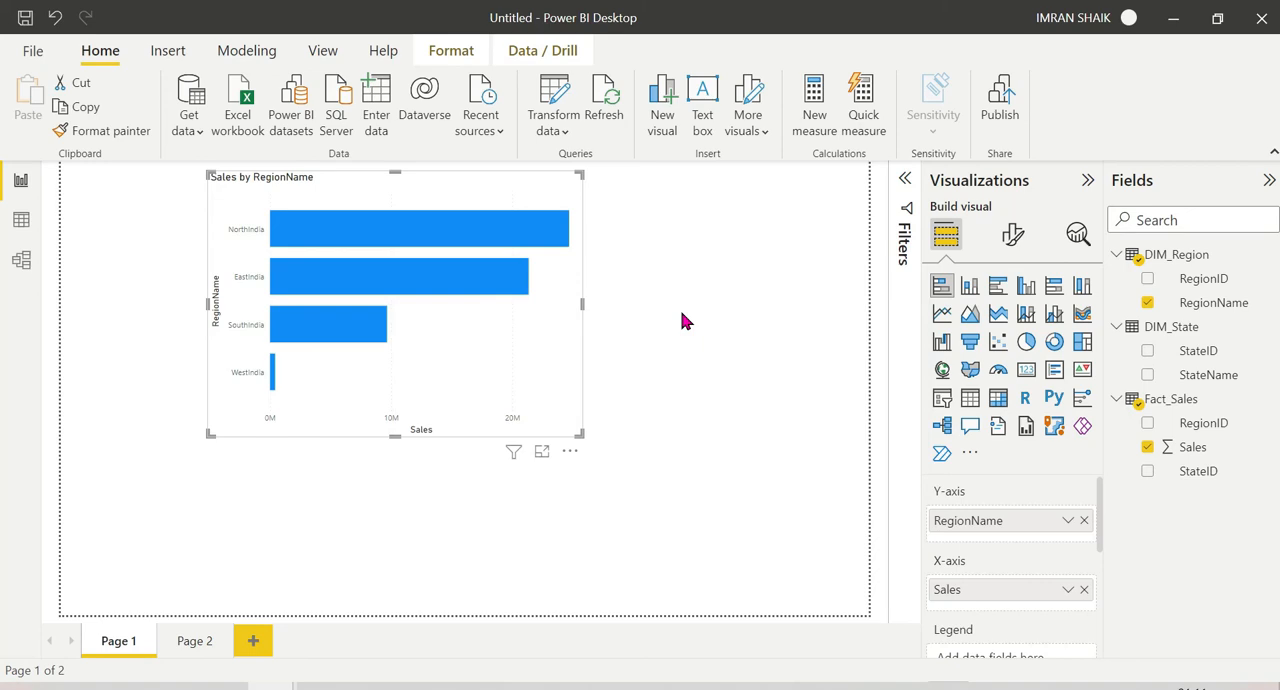
pyautogui.click(650, 374)
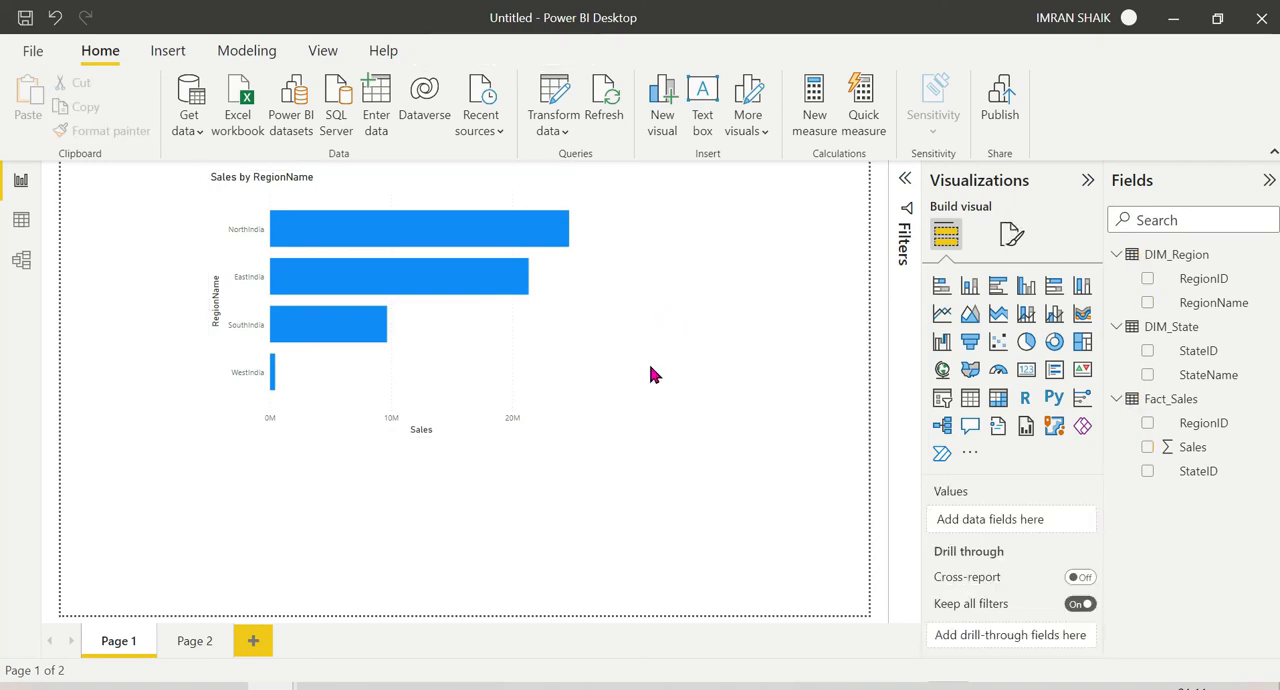
# Step: Allow Page 2 to be used as a tooltip in its page information settings
pyautogui.click(183, 645)
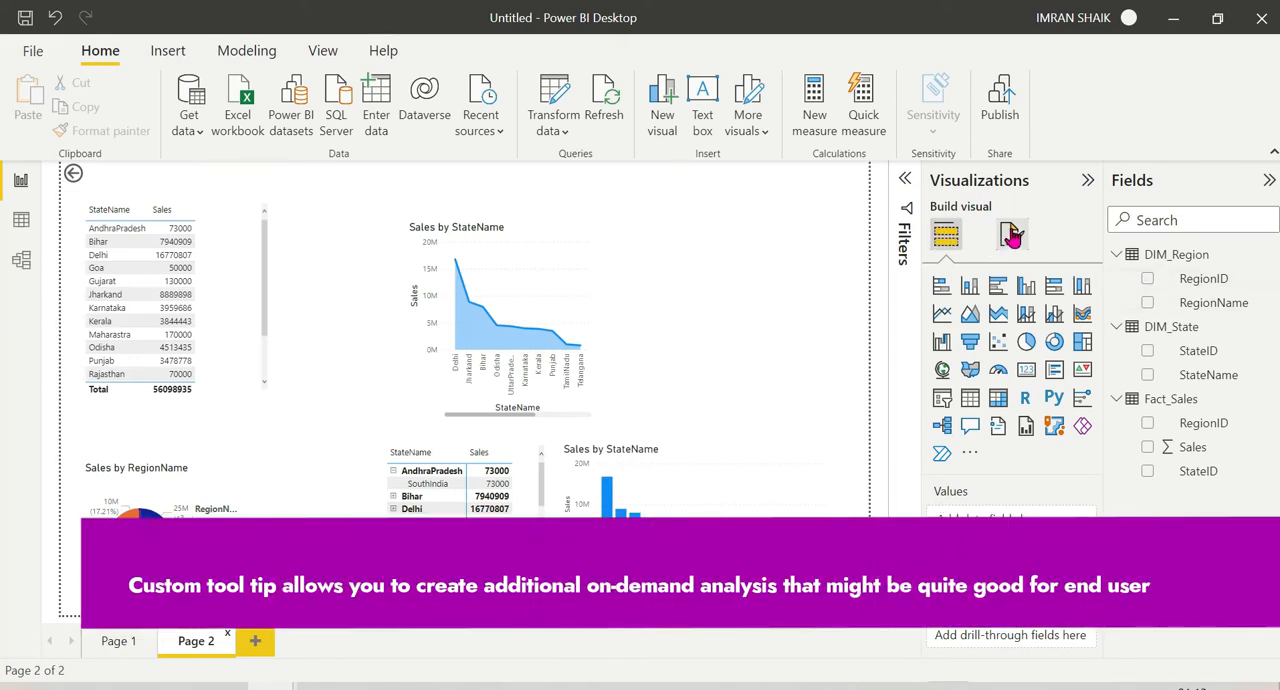
pyautogui.click(1012, 234)
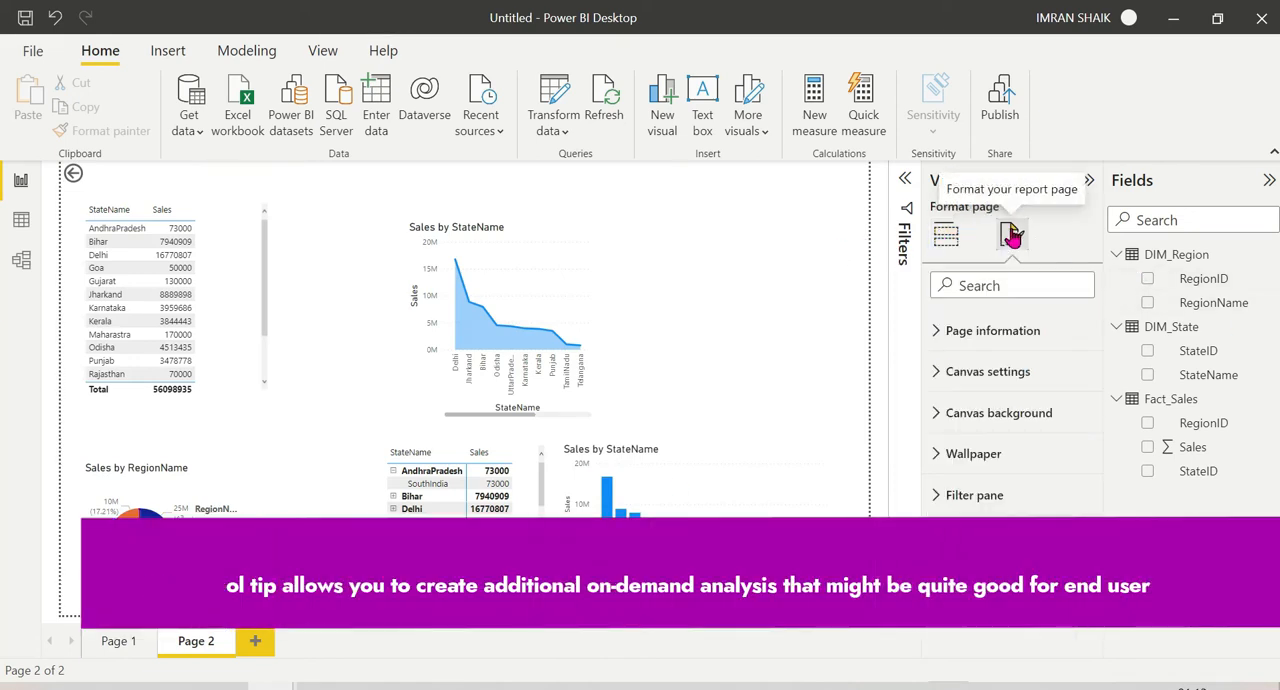
pyautogui.click(938, 331)
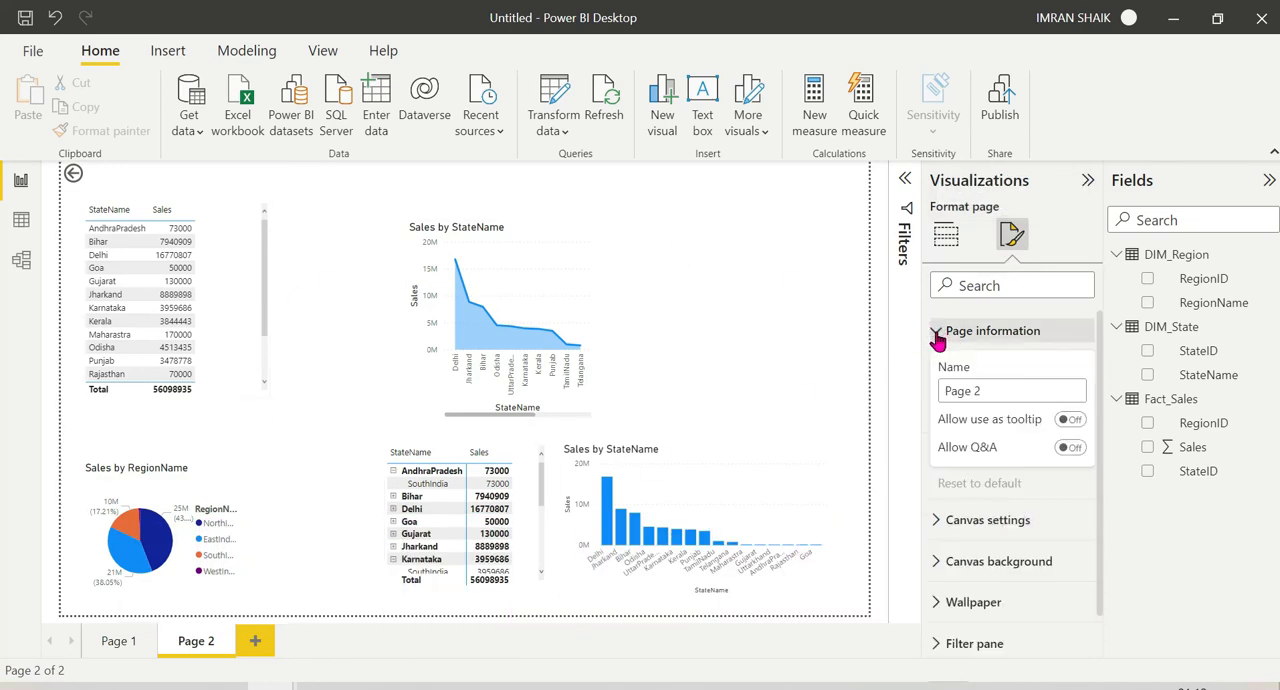
pyautogui.click(1074, 421)
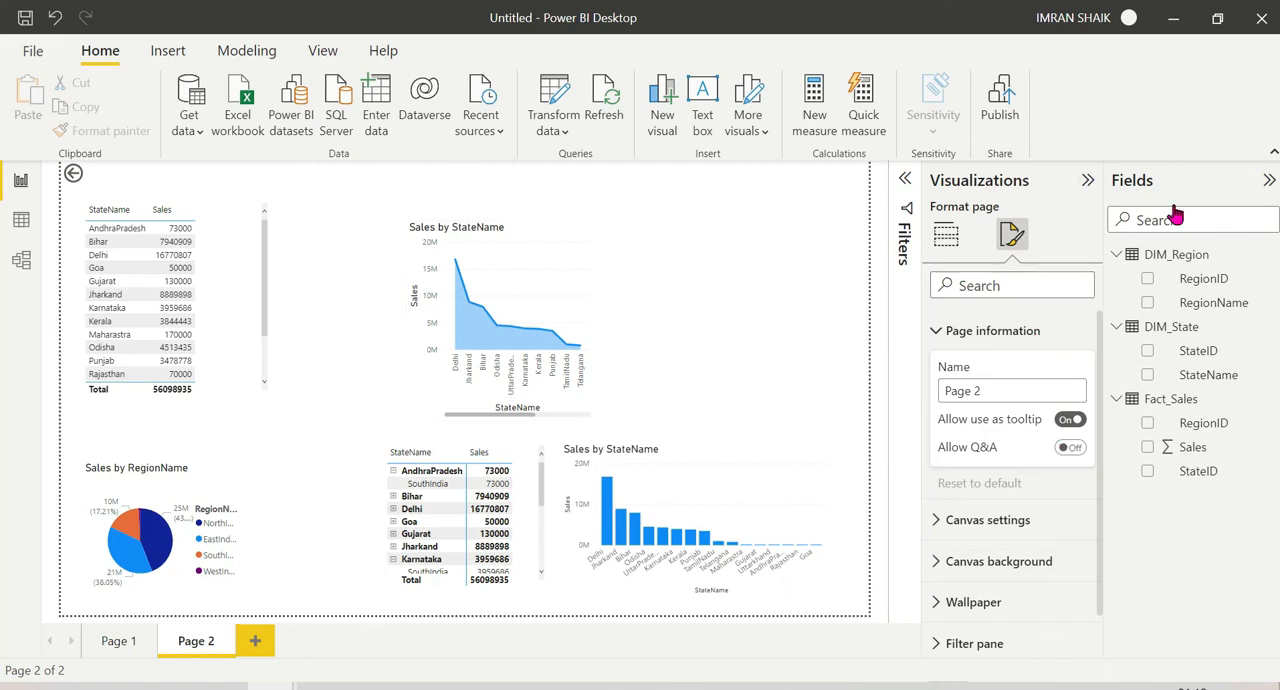
# Step: Set the tooltip of the Sales by RegionName bar chart on Page 1 to type Report page, using Page 2
pyautogui.click(116, 643)
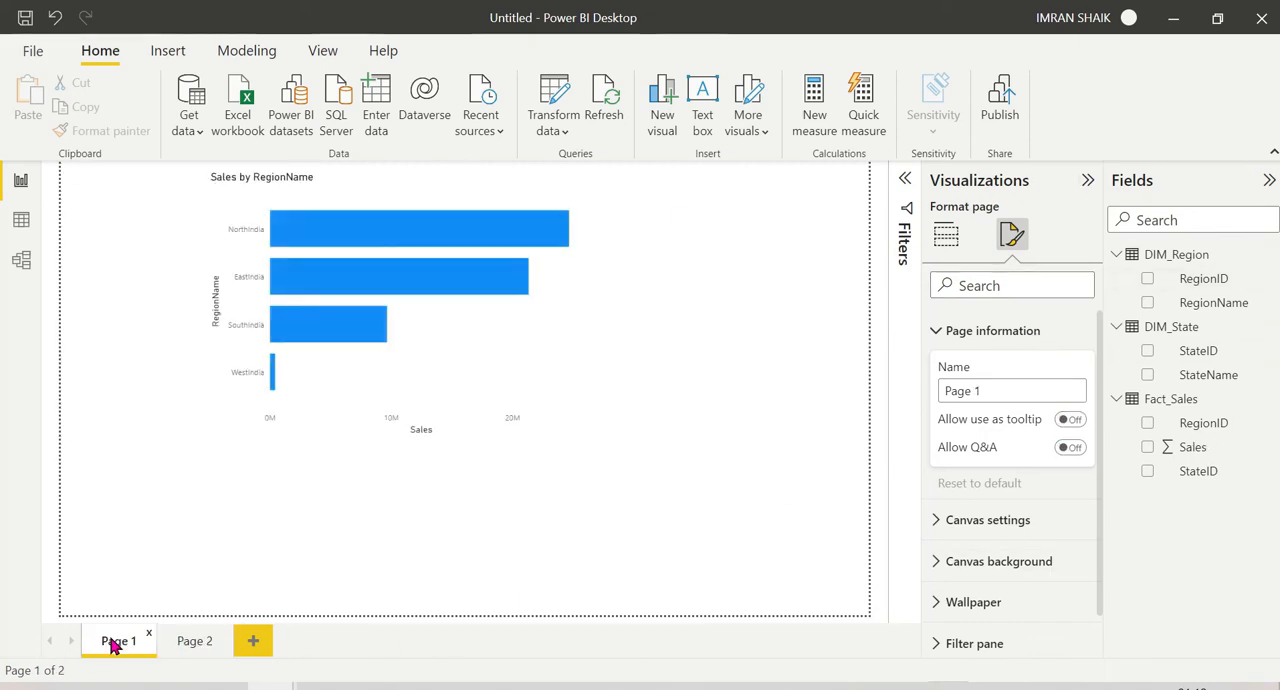
pyautogui.click(450, 352)
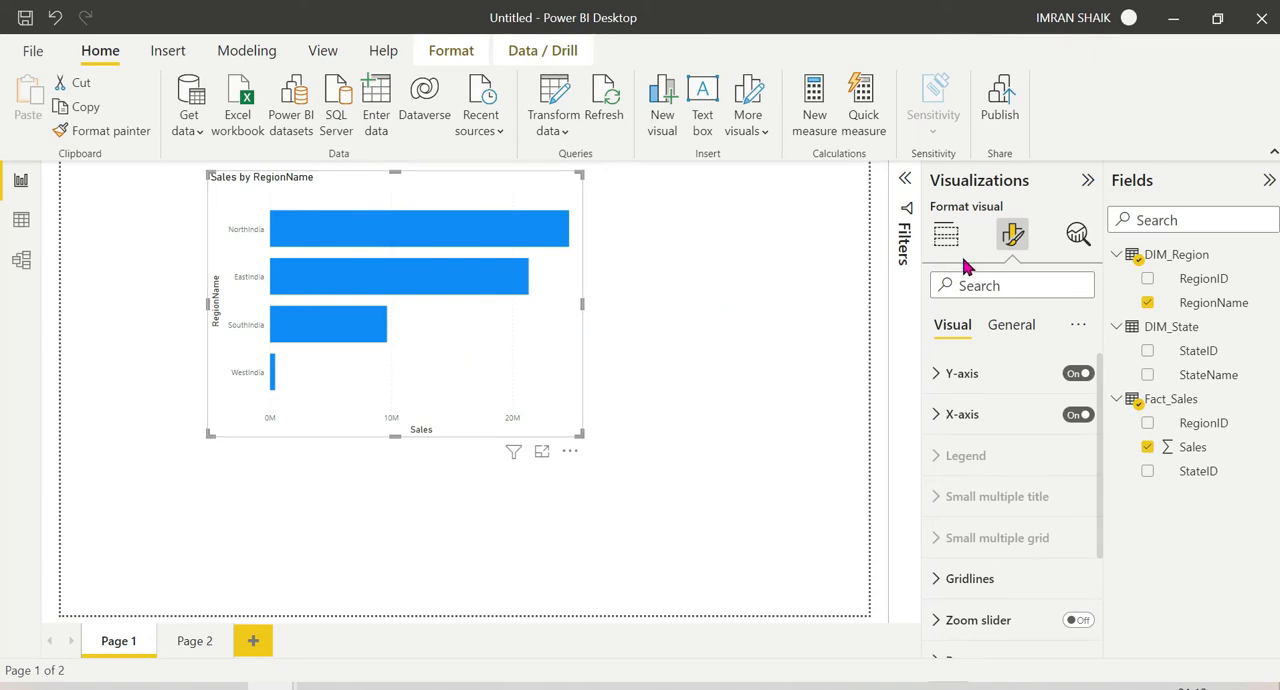
pyautogui.click(1001, 328)
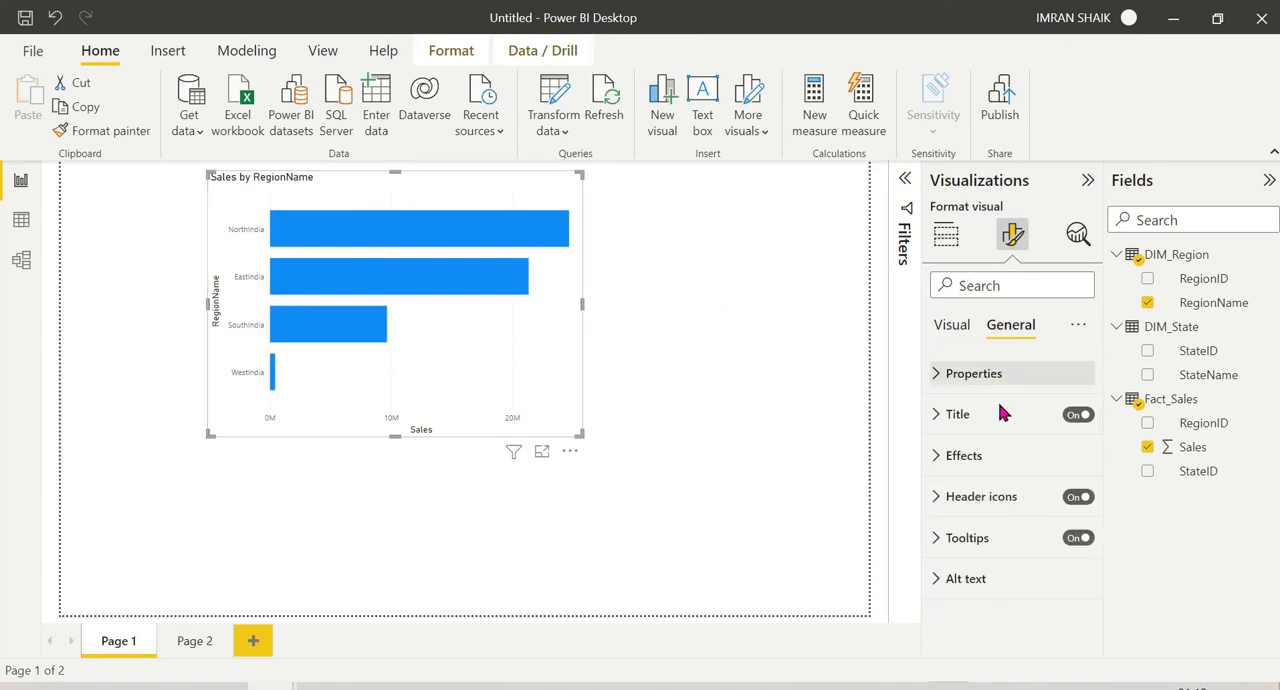
pyautogui.click(943, 541)
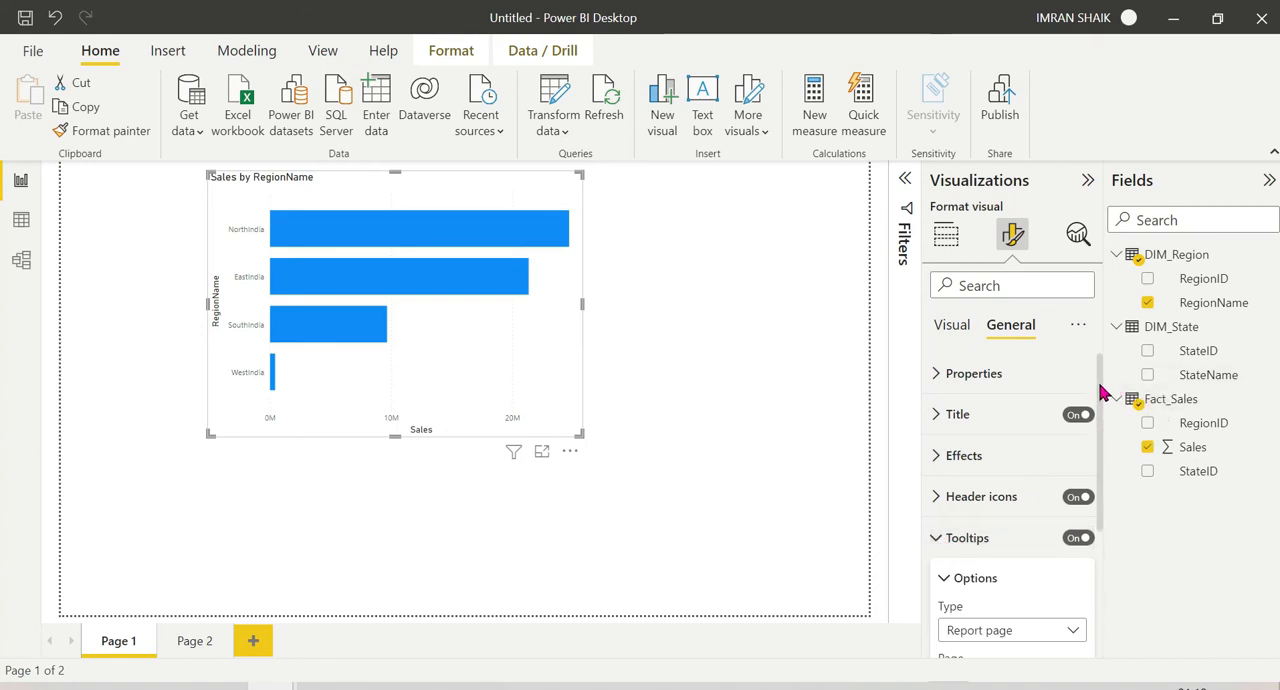
pyautogui.moveTo(1101, 398); pyautogui.dragTo(1100, 508)
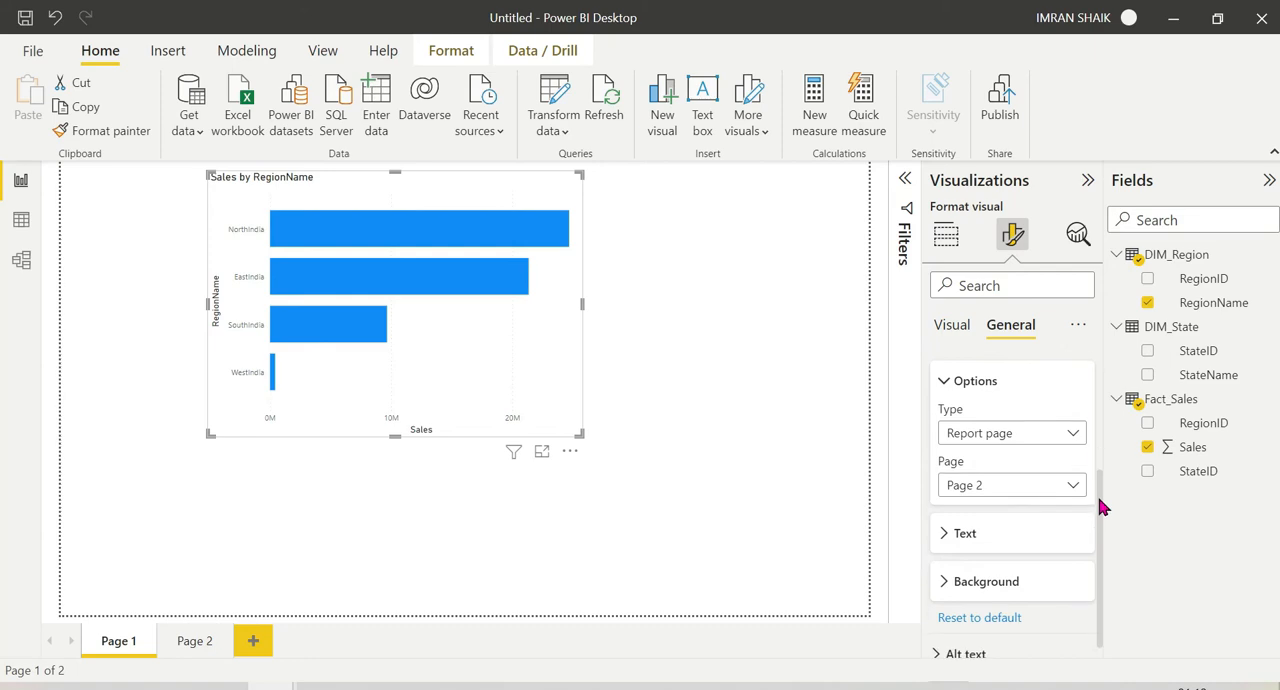
pyautogui.click(1020, 430)
pyautogui.click(1018, 431)
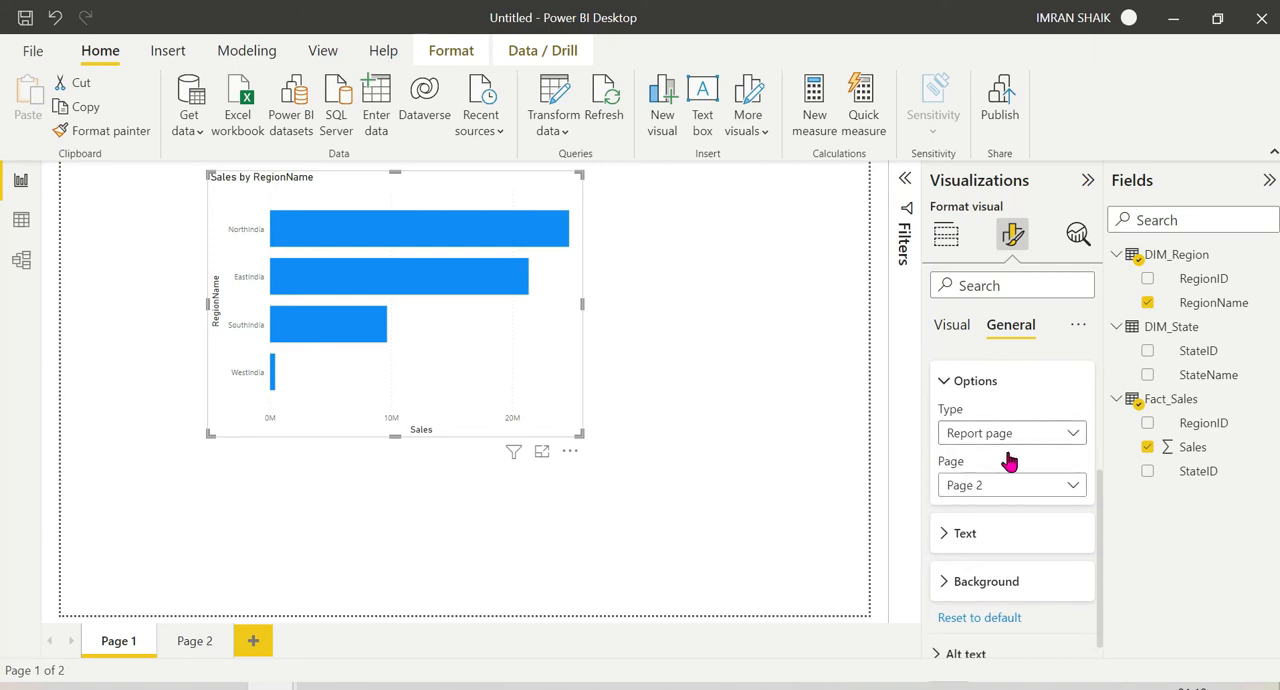
pyautogui.click(1003, 488)
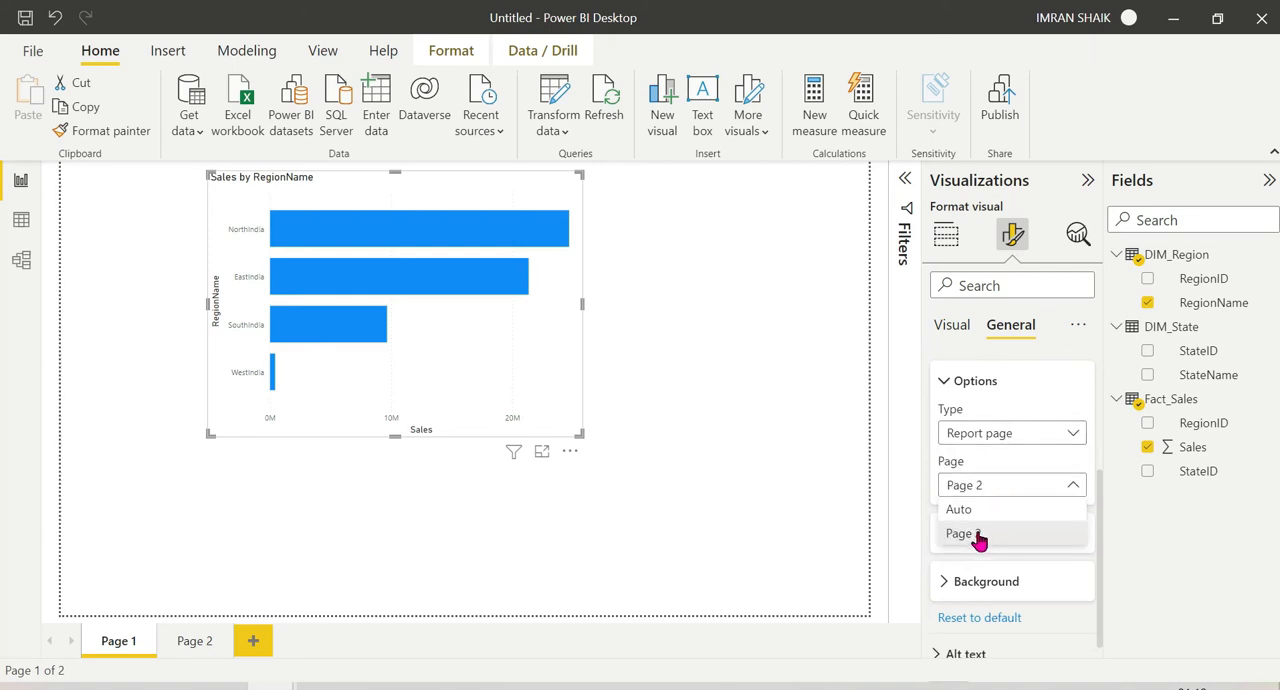
pyautogui.click(985, 533)
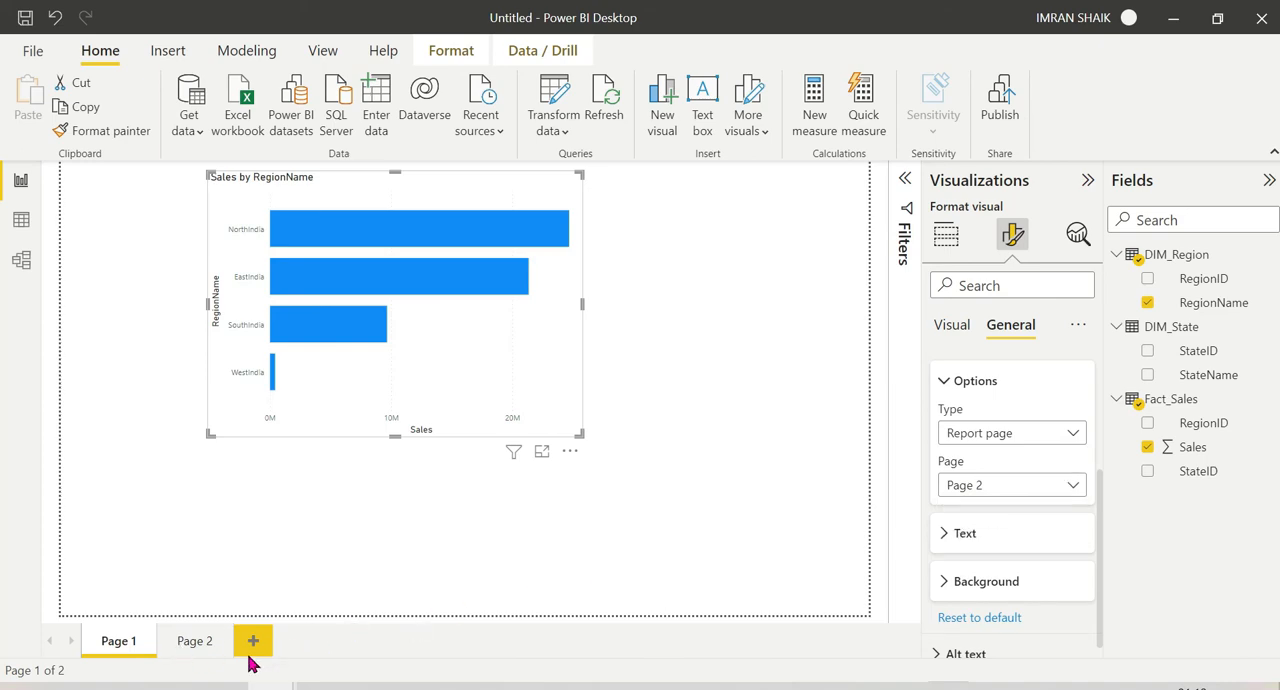
# Step: Rename Page 2 as TOOL TIP DEMO
pyautogui.click(185, 642)
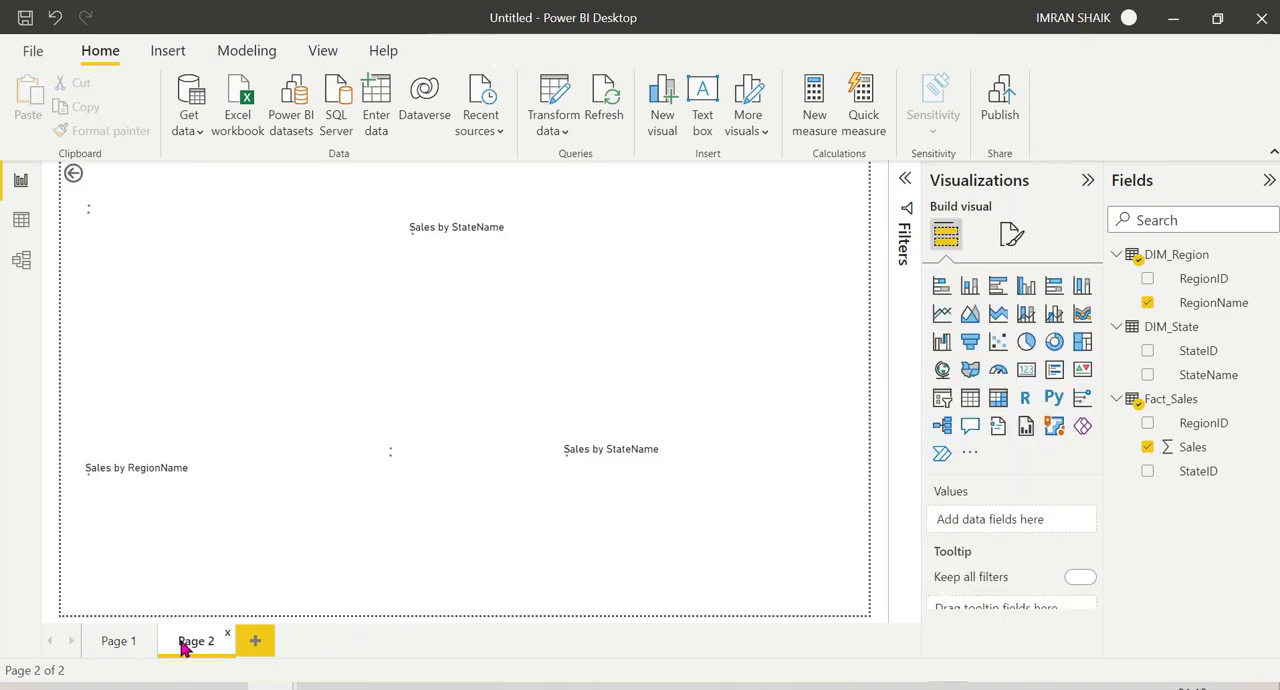
pyautogui.rightClick(185, 643)
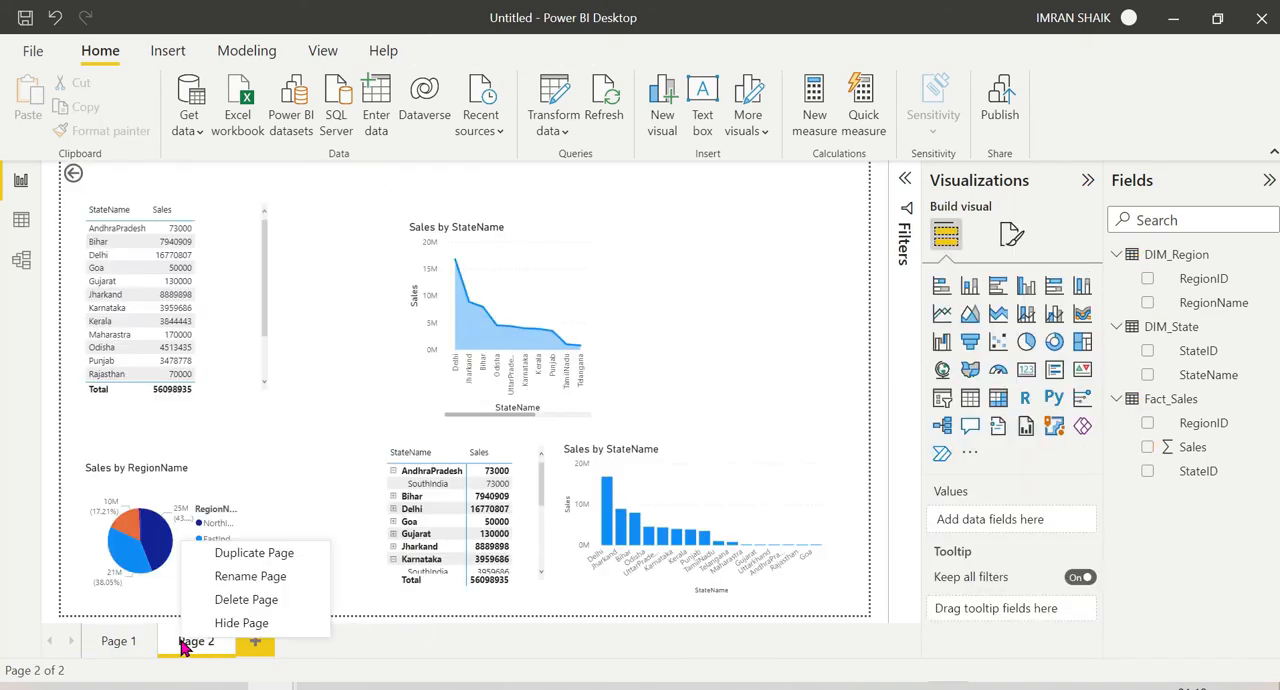
pyautogui.click(245, 578)
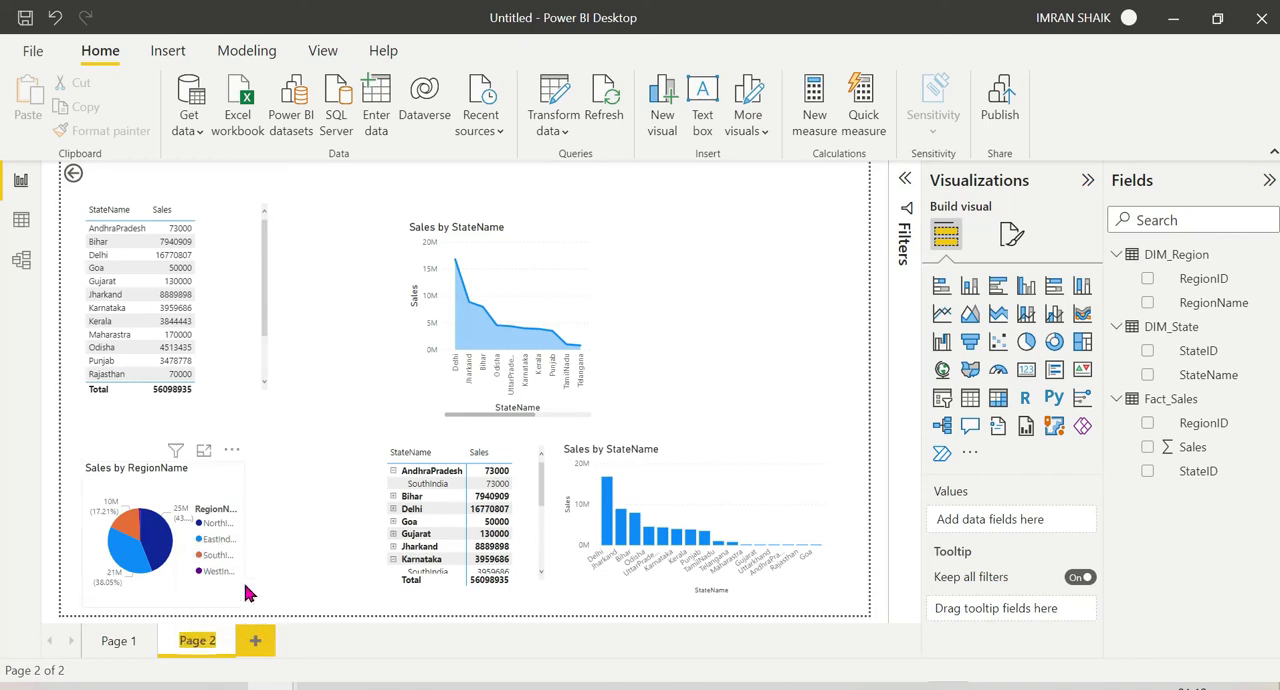
pyautogui.write('TOOL TIP')
pyautogui.write(' DEMO')
pyautogui.press('Return')
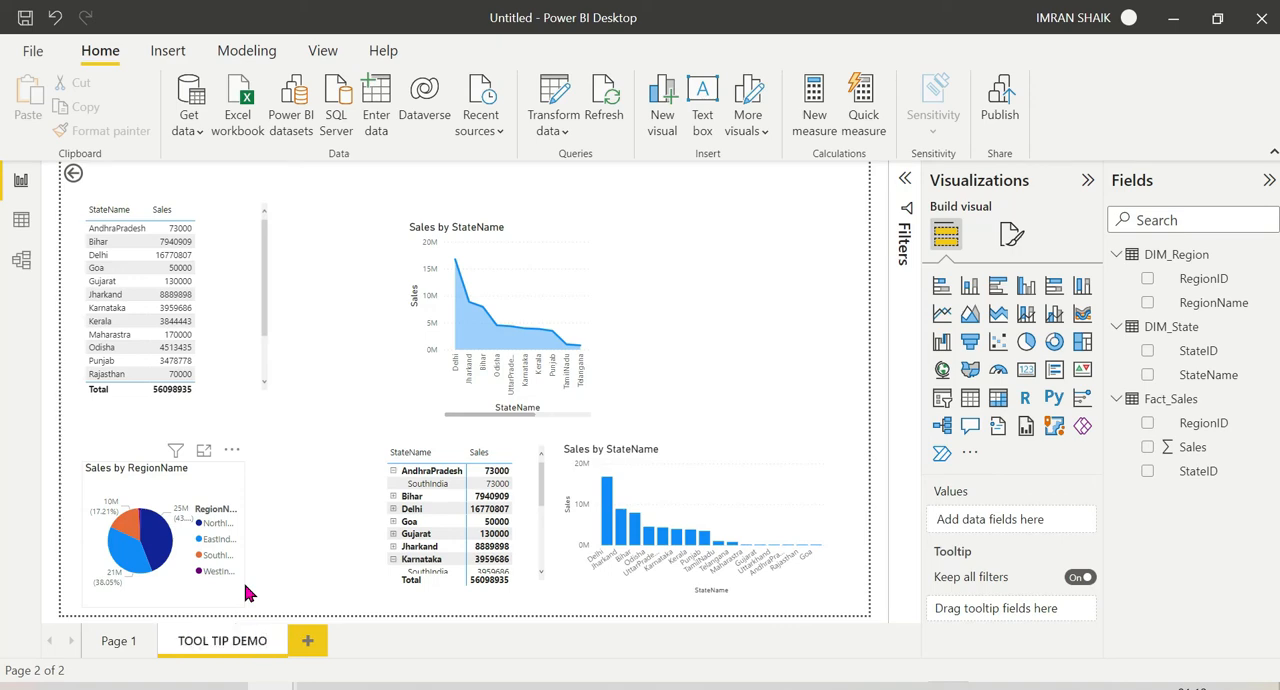
# Step: Check in the tooltip options of the Sales by RegionName bar chart on Page 1 which report page is assigned
pyautogui.click(115, 642)
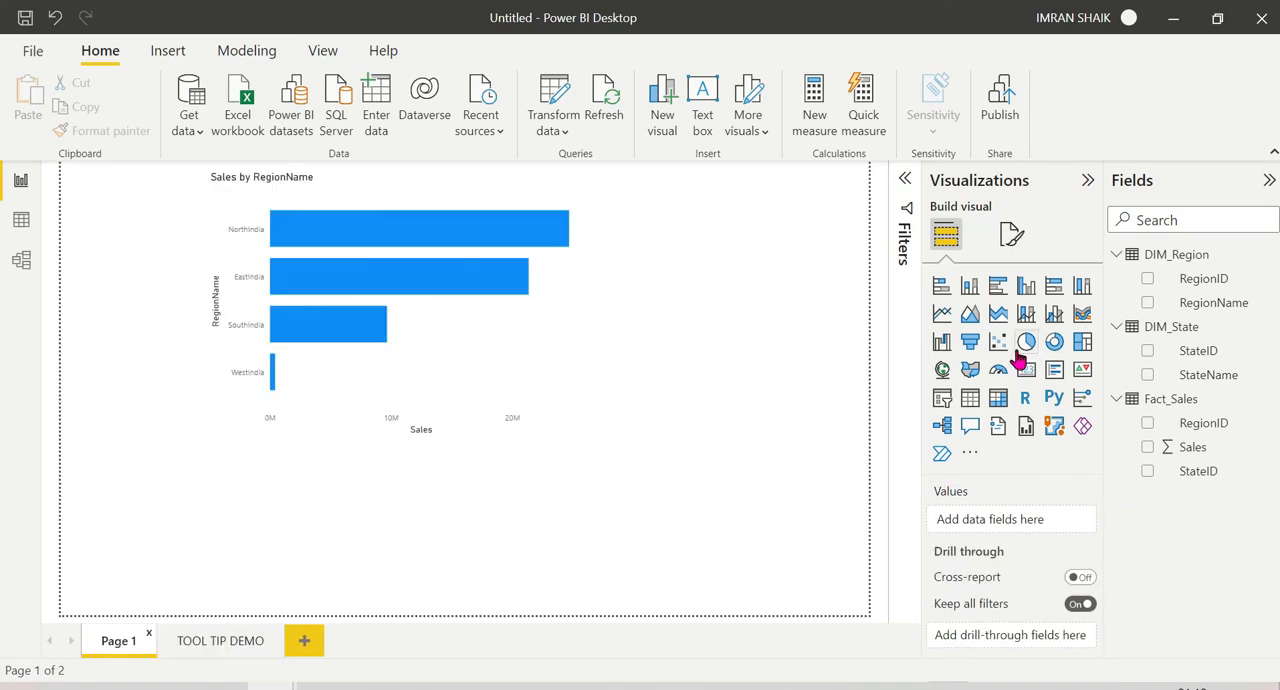
pyautogui.click(452, 364)
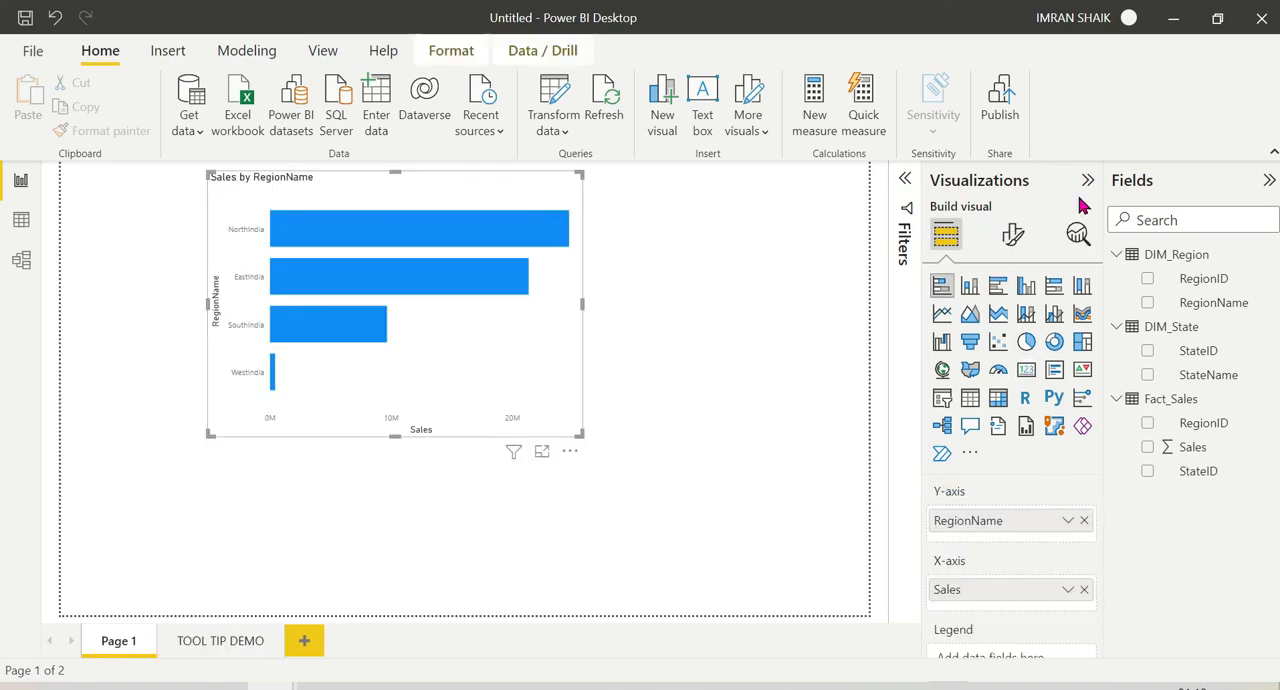
pyautogui.click(1014, 236)
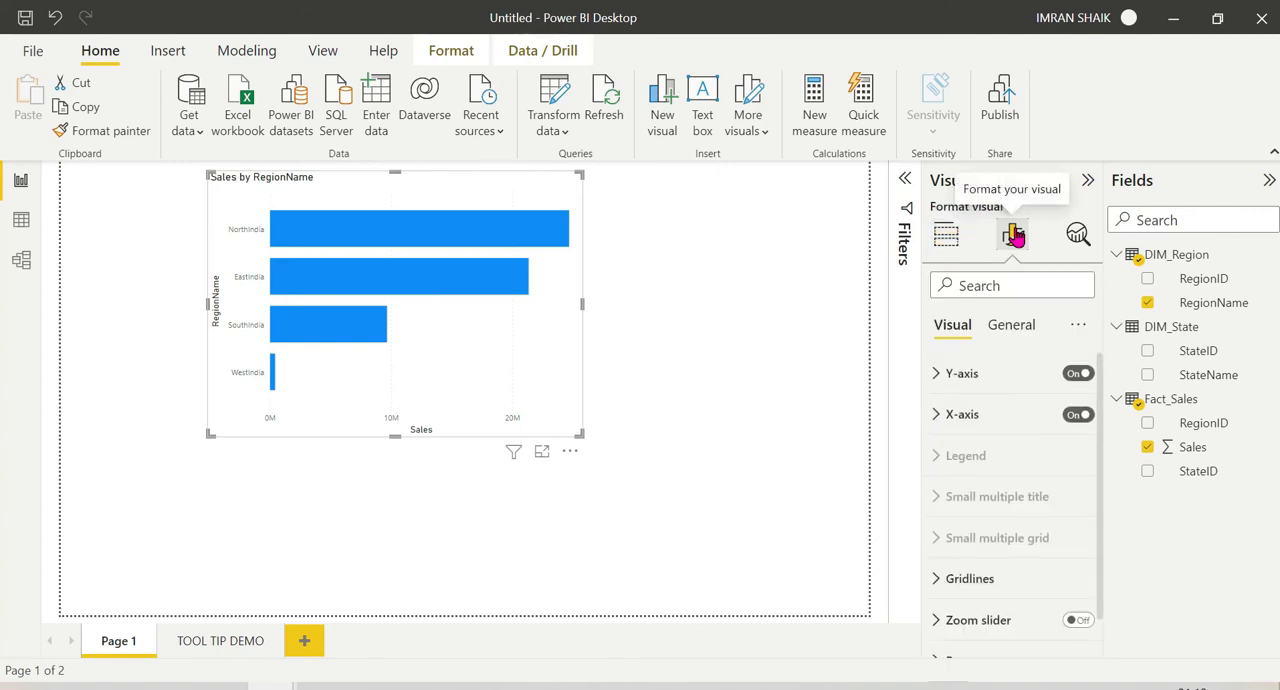
pyautogui.click(1018, 328)
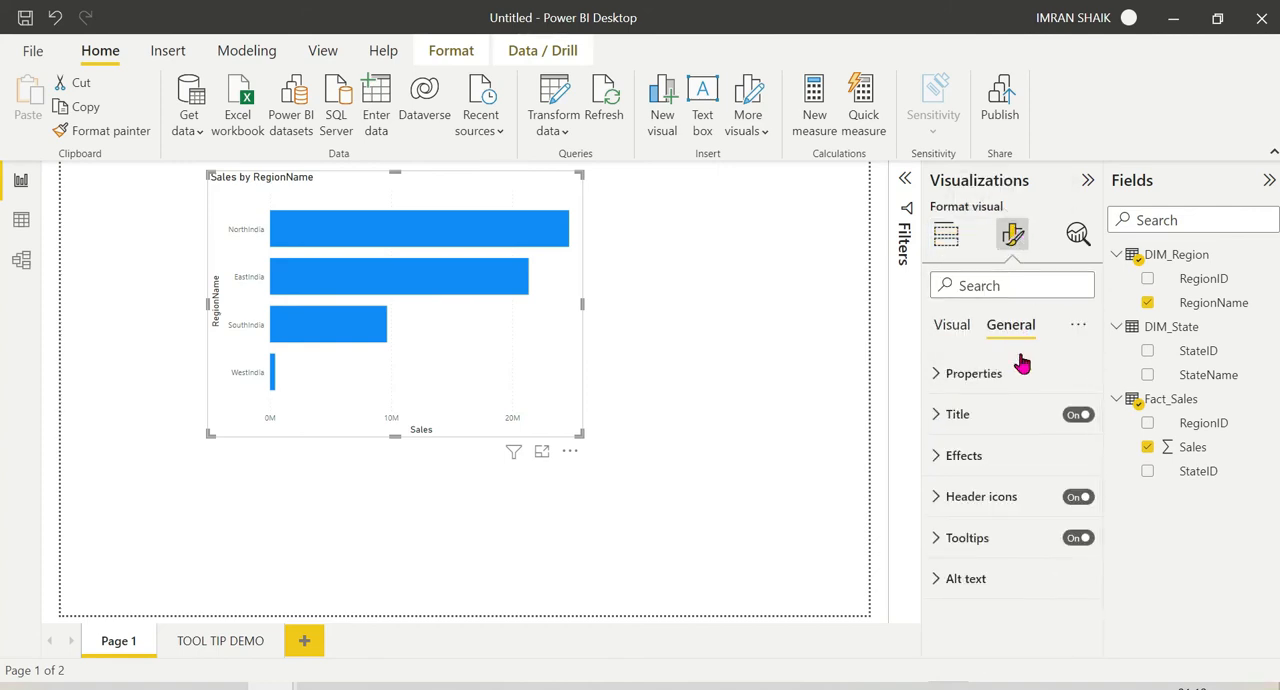
pyautogui.click(936, 541)
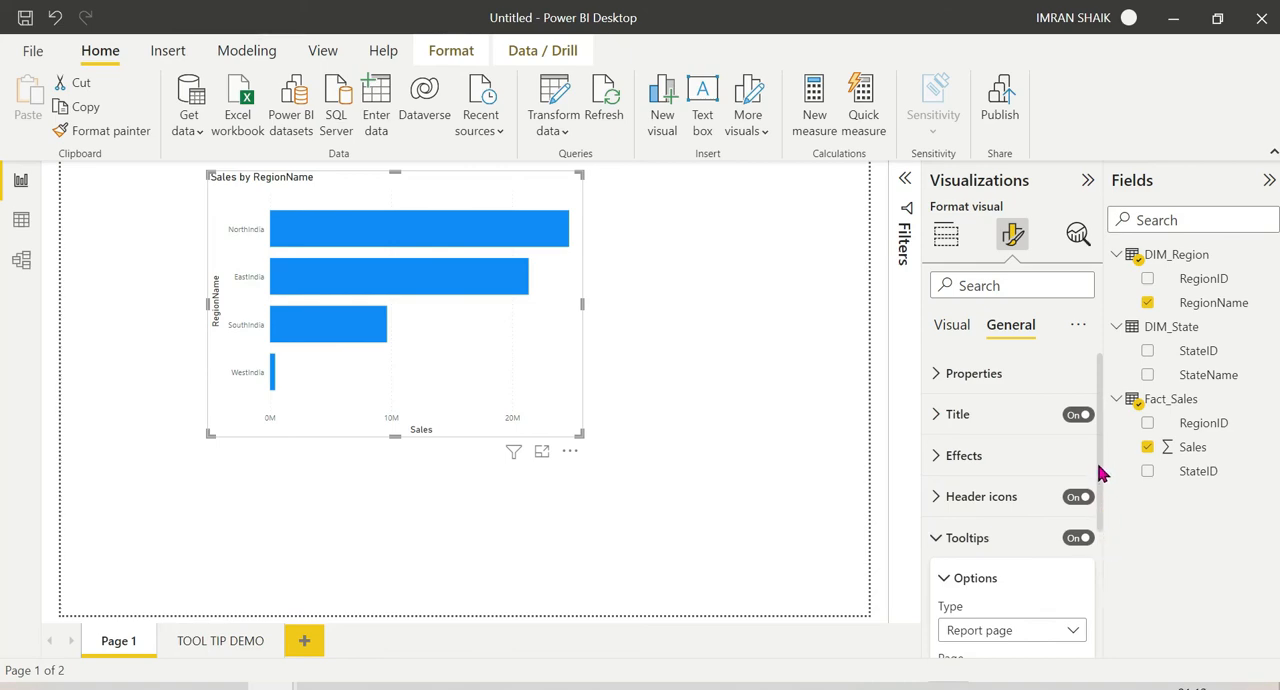
pyautogui.scroll(-3, 1100, 473)
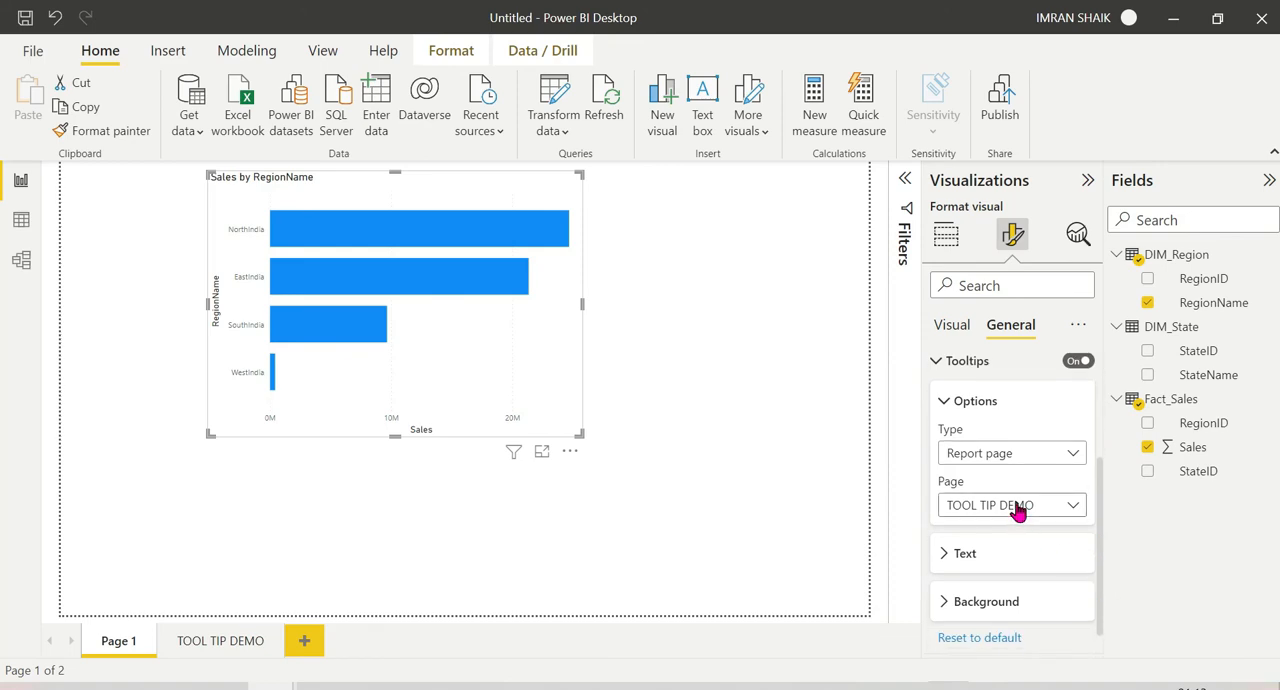
pyautogui.click(1017, 508)
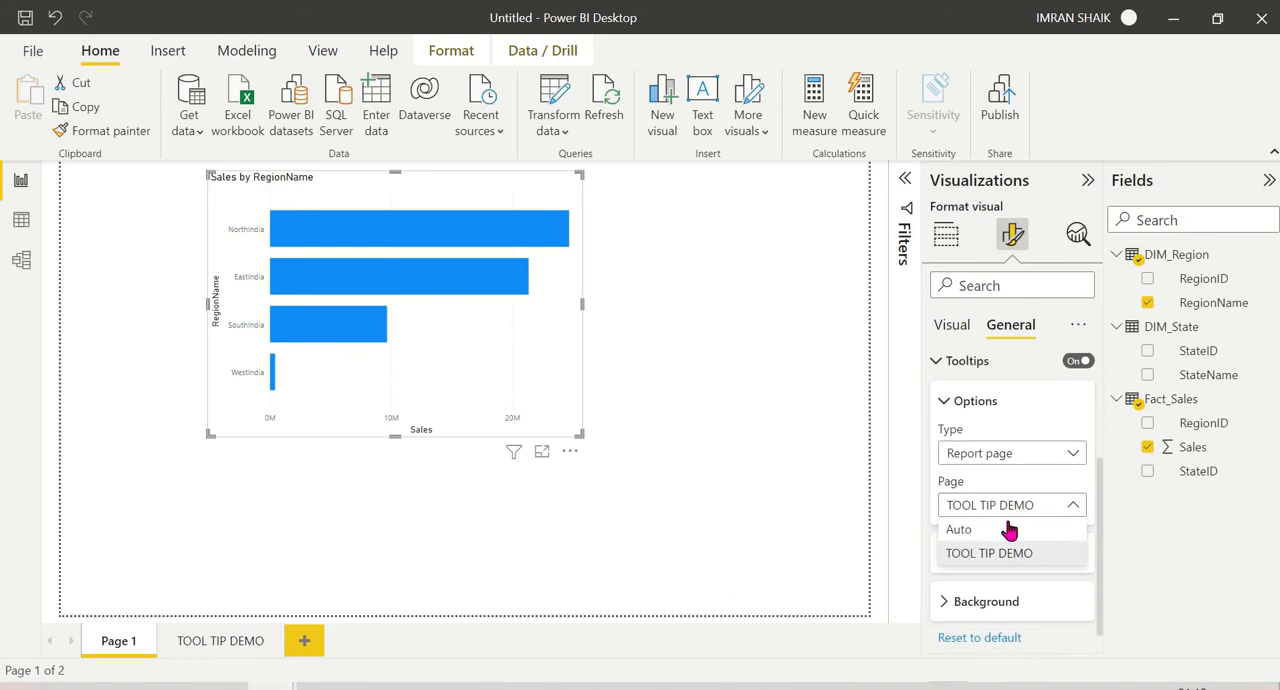
pyautogui.click(787, 503)
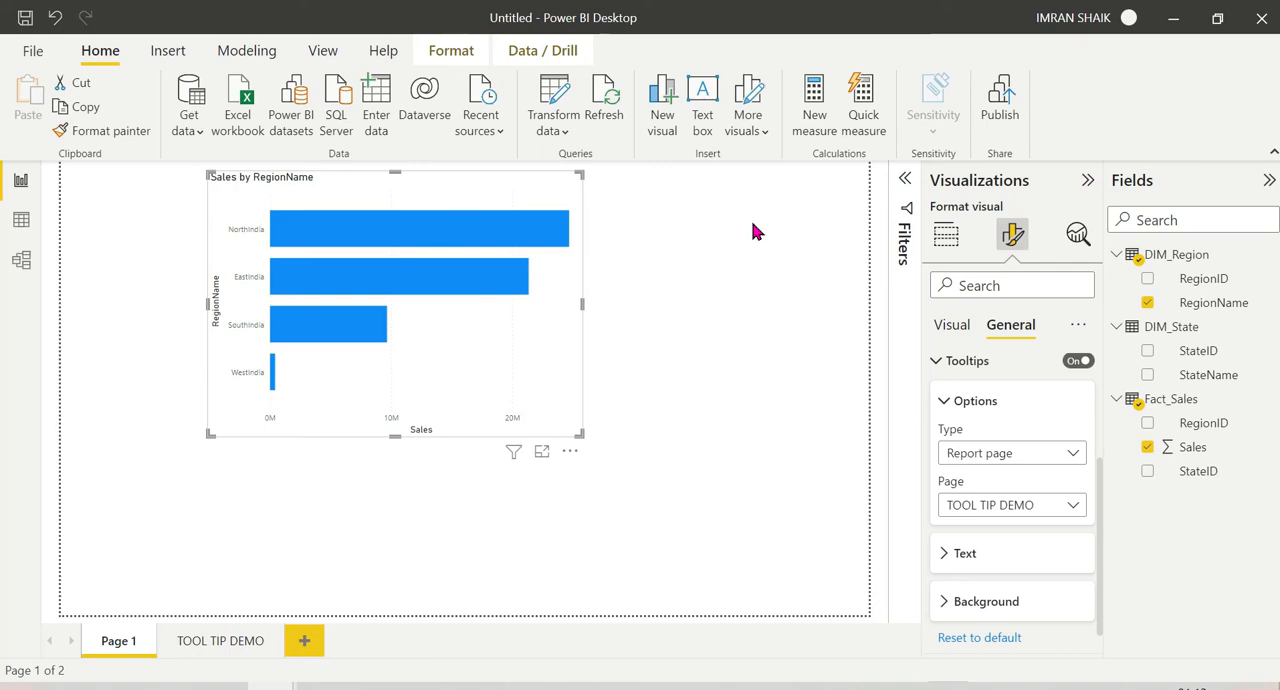
# Step: Preview the report-page tooltip on the NorthIndia, EastIndia, SouthIndia and WestIndia bars of the Sales by RegionName chart
pyautogui.moveTo(455, 232)
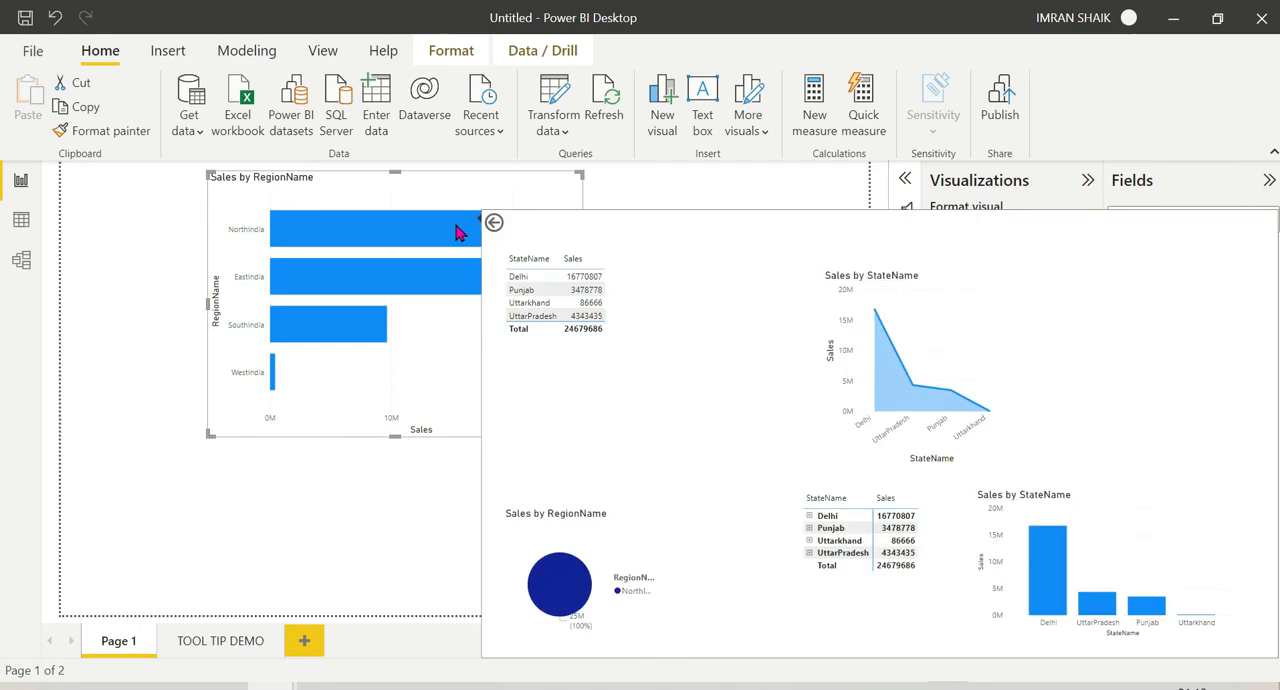
pyautogui.moveTo(393, 284)
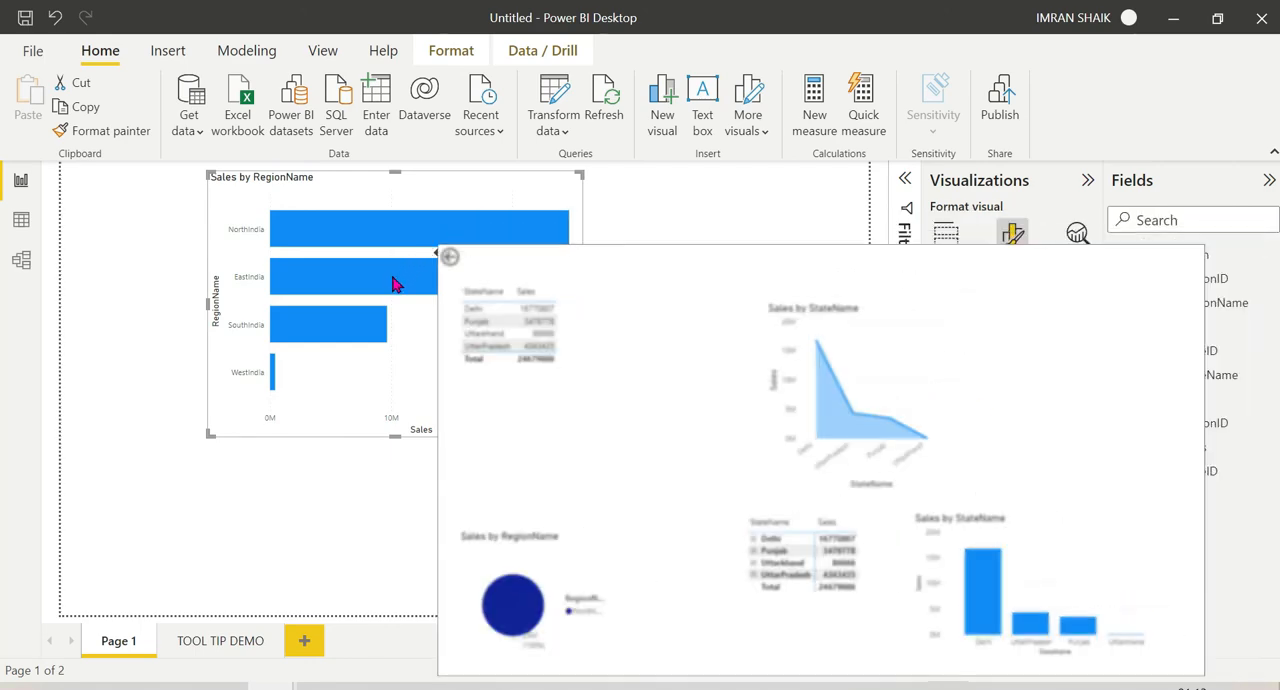
pyautogui.moveTo(330, 325)
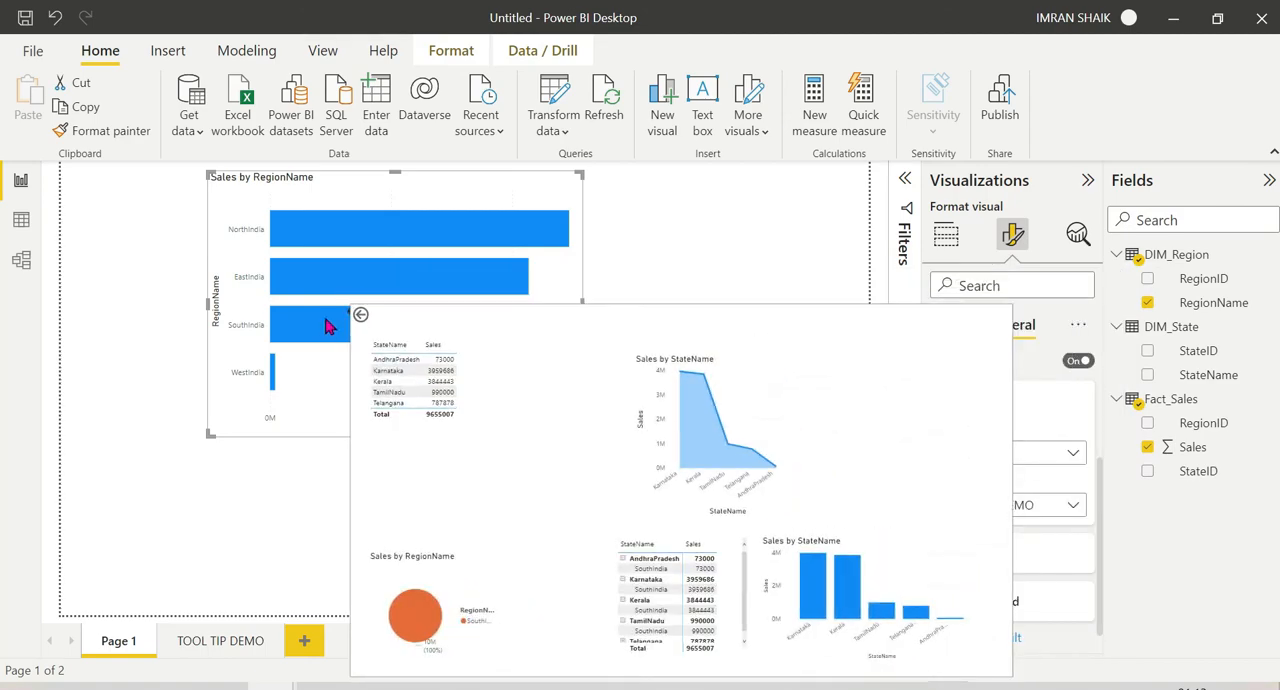
pyautogui.moveTo(277, 371)
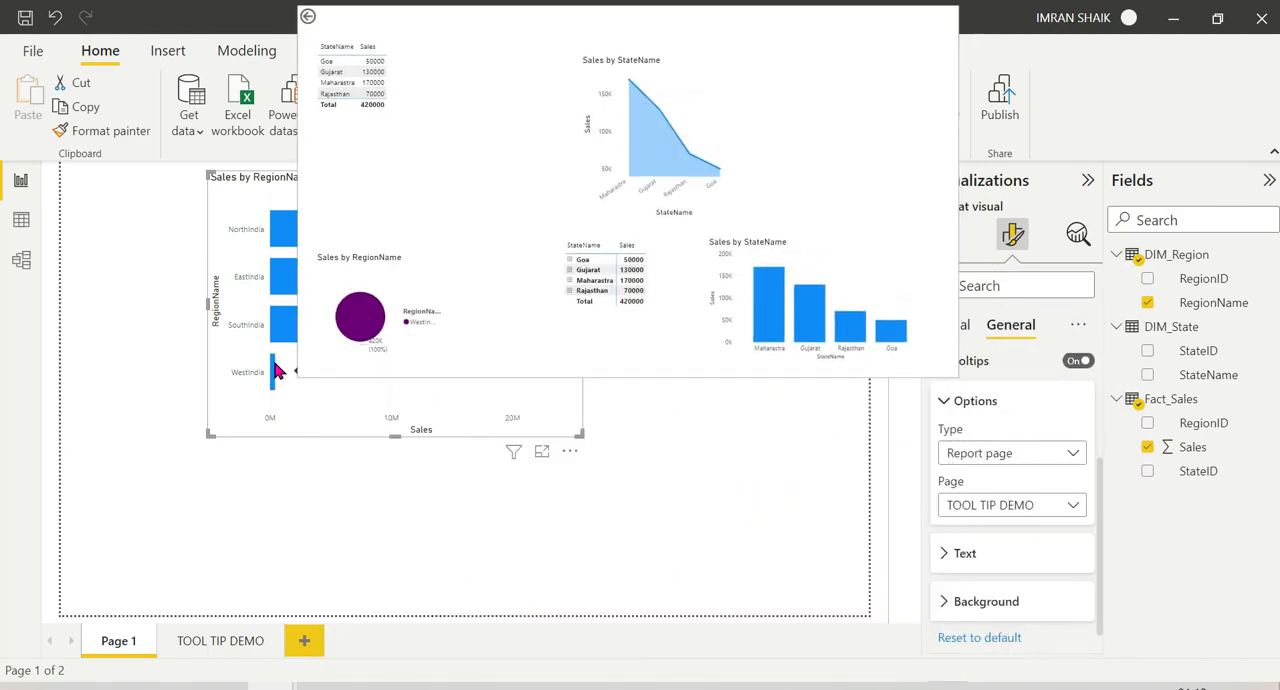
pyautogui.moveTo(314, 242)
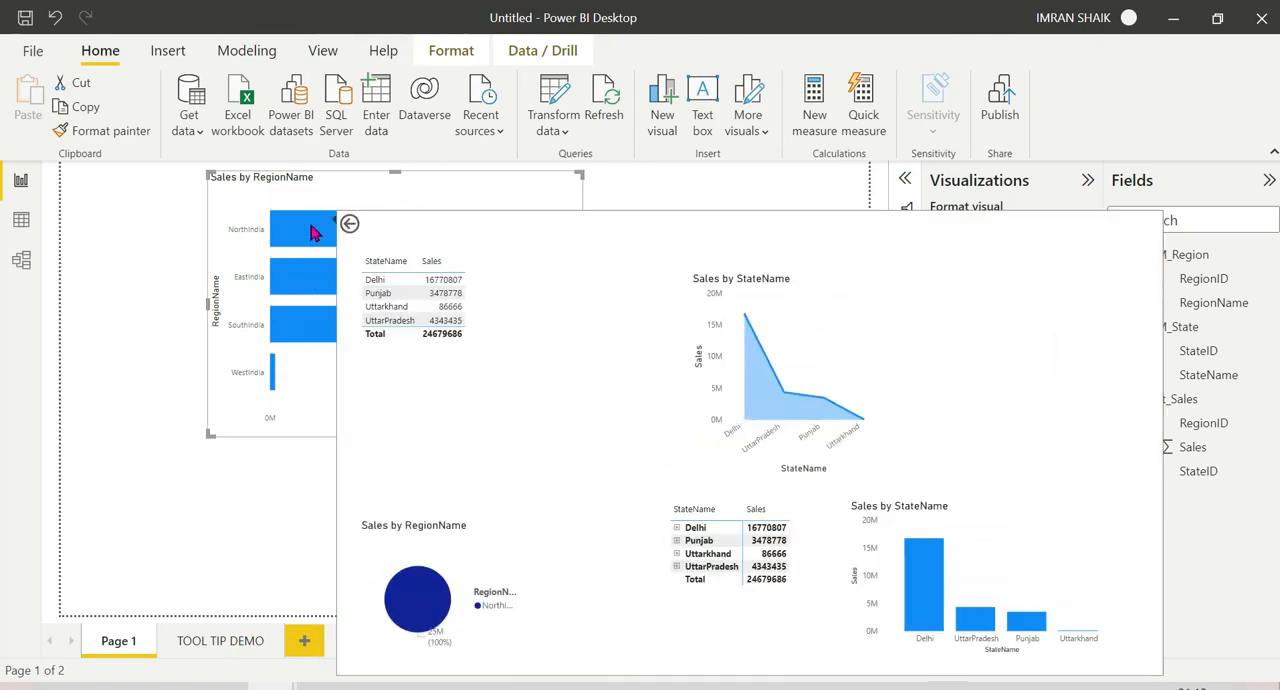
pyautogui.moveTo(295, 291)
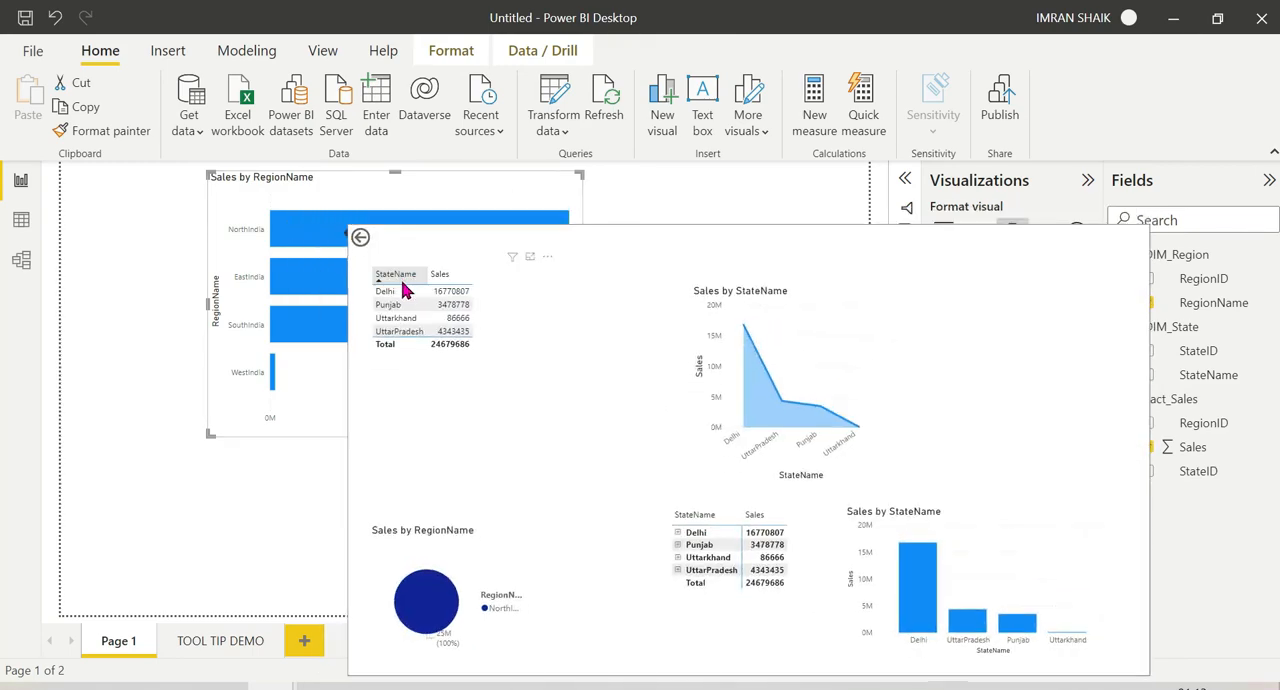
pyautogui.click(313, 219)
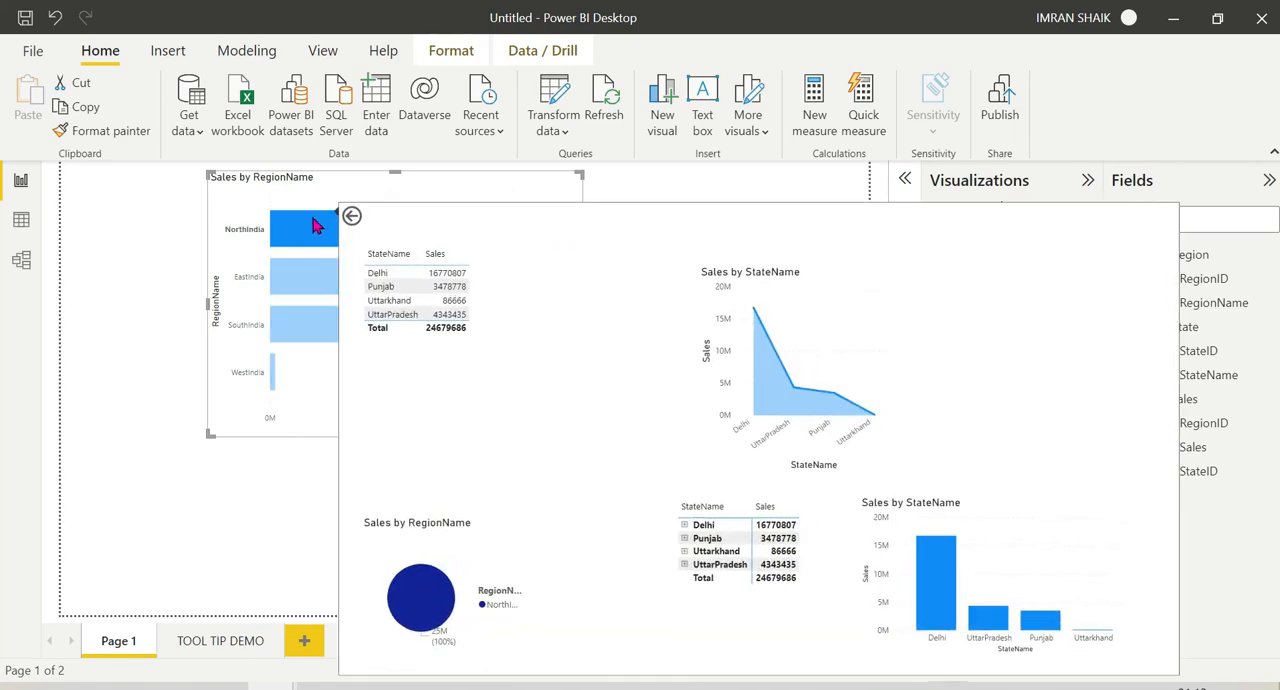
pyautogui.click(313, 219)
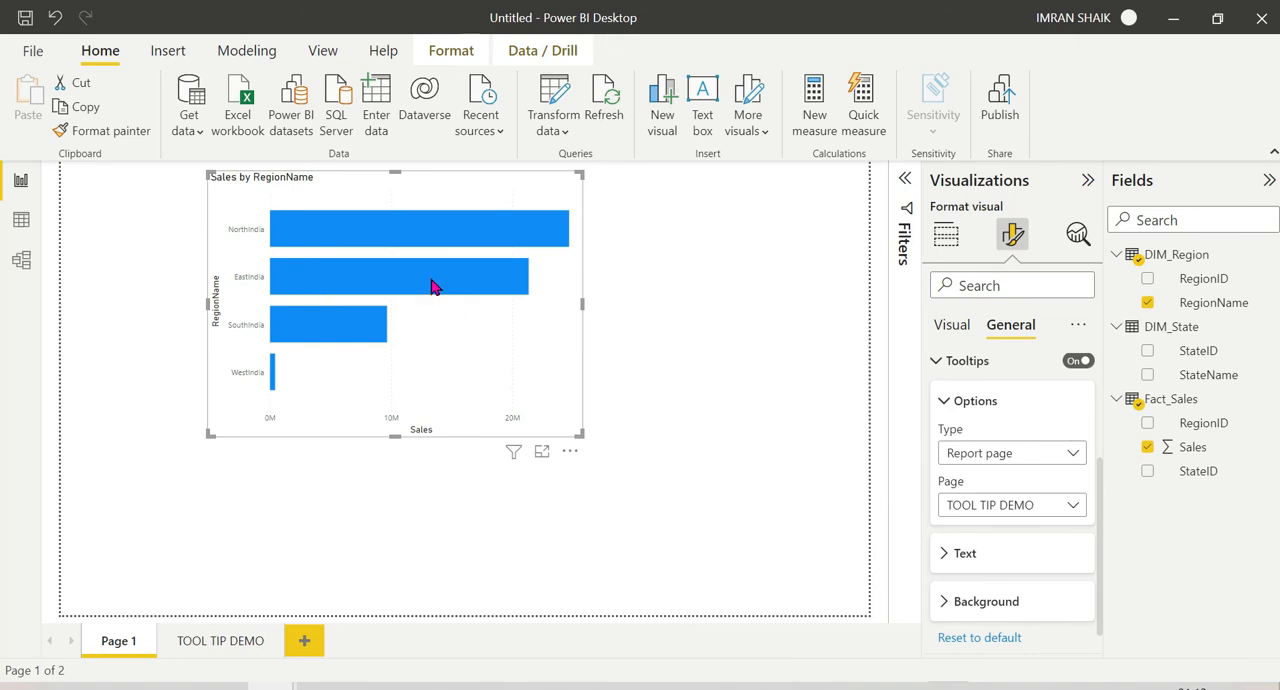
pyautogui.moveTo(433, 287)
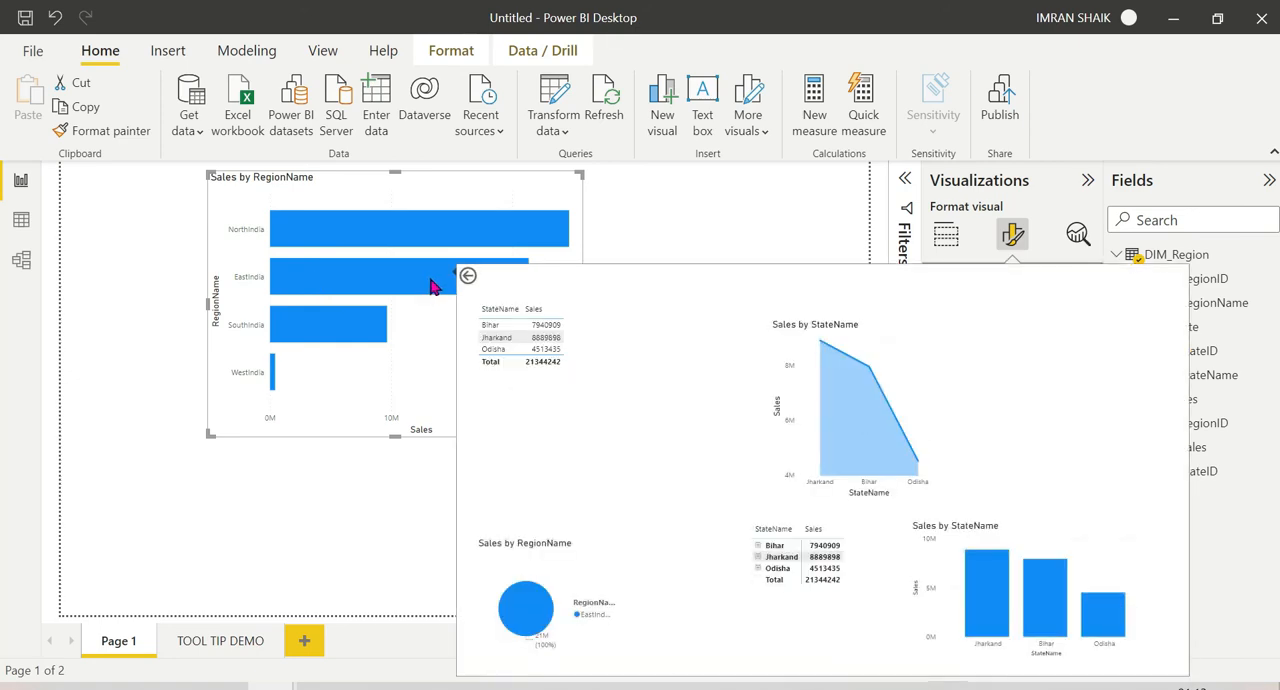
pyautogui.moveTo(347, 333)
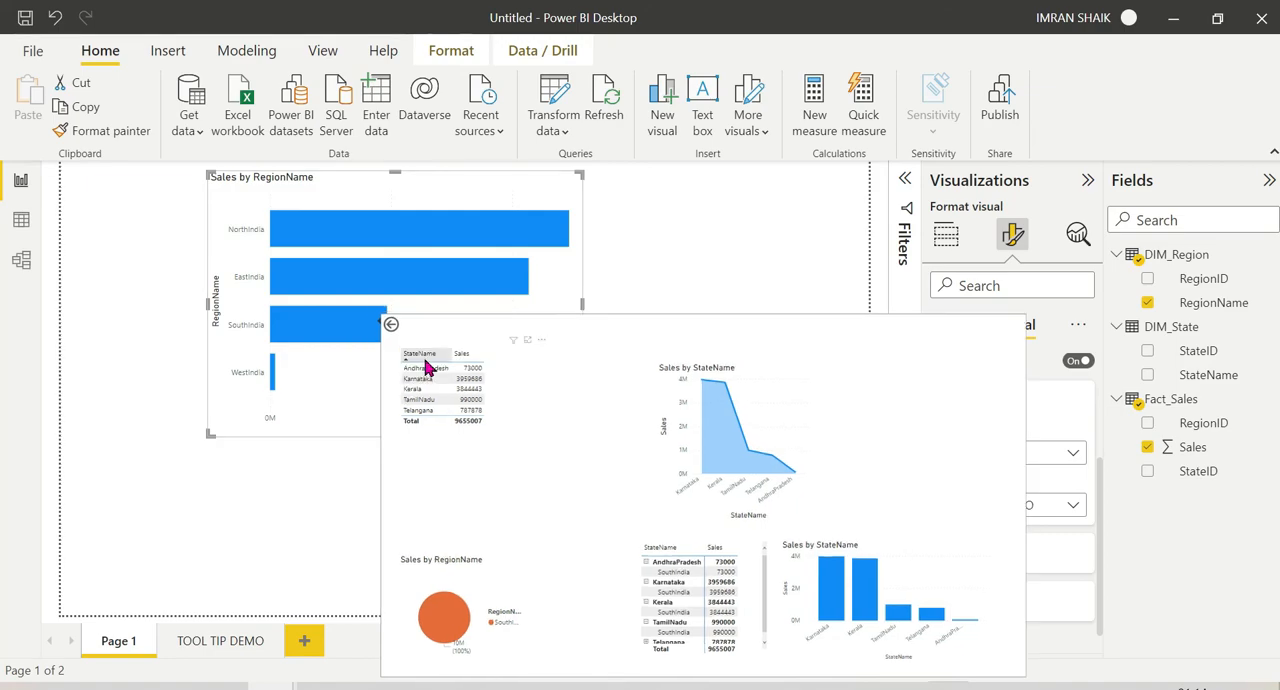
# Step: Set the values font size of the StateName and Sales table on the TOOL TIP DEMO page to 14
pyautogui.click(222, 641)
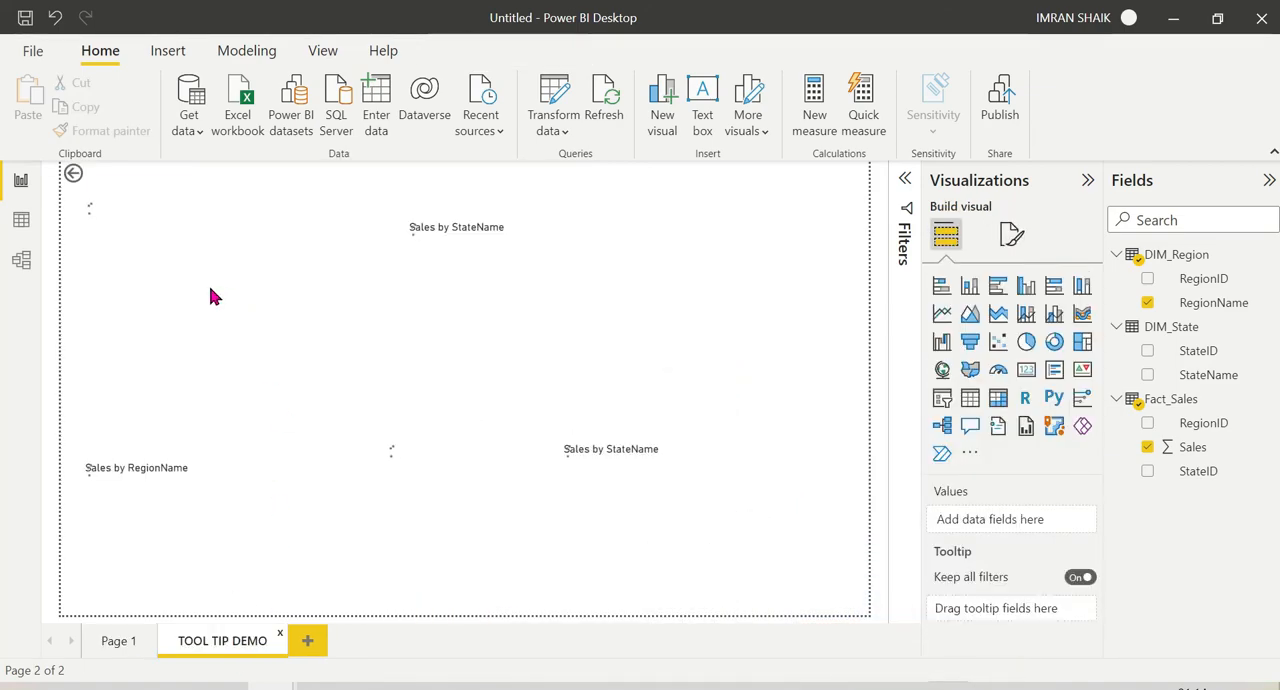
pyautogui.click(240, 252)
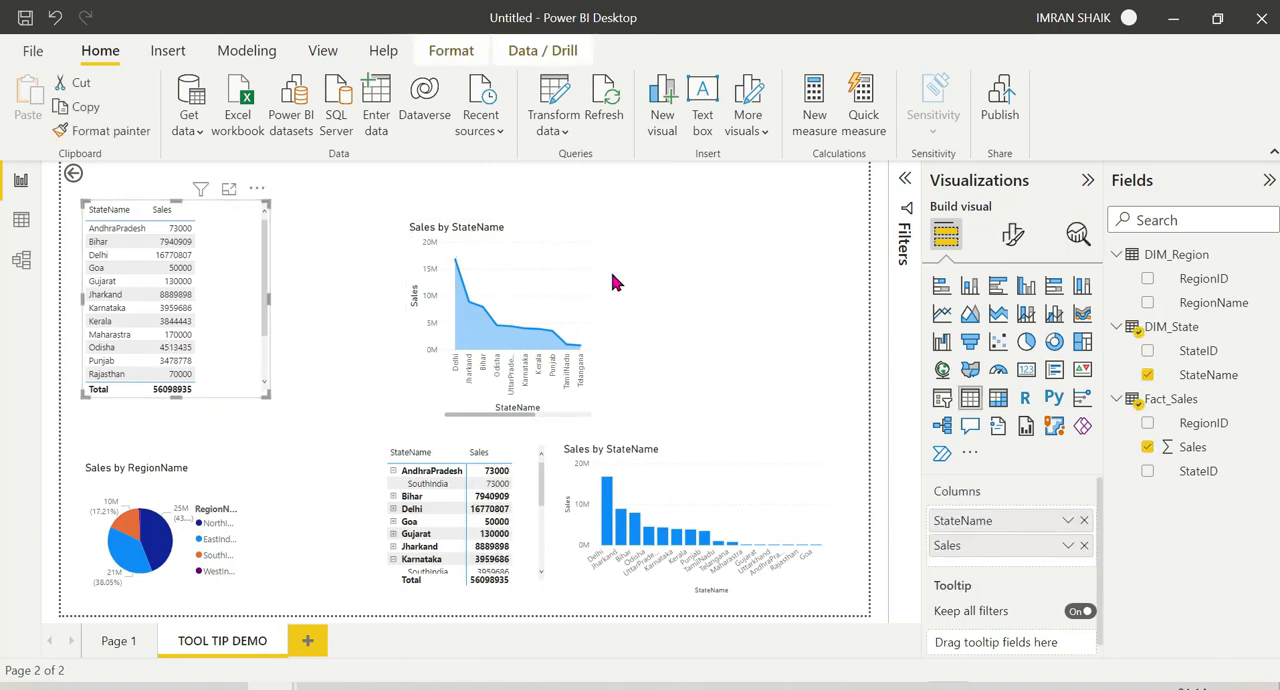
pyautogui.click(1010, 238)
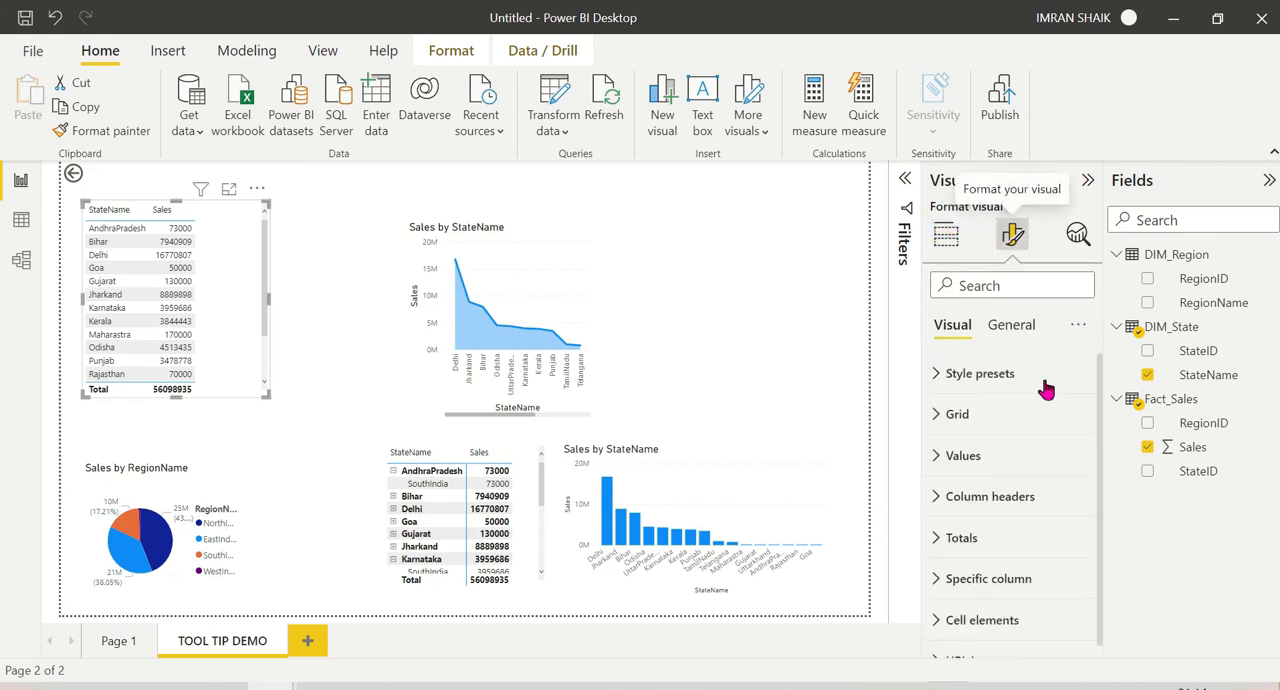
pyautogui.click(940, 456)
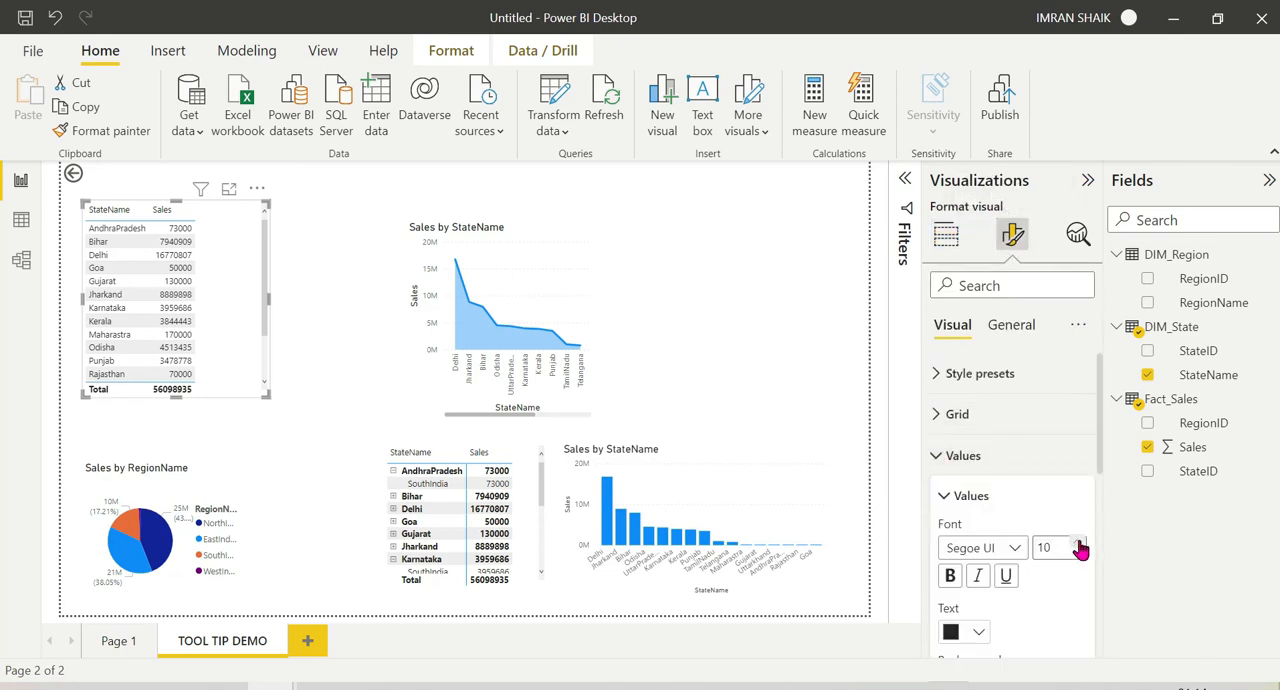
pyautogui.click(1079, 544)
pyautogui.click(1079, 544)
pyautogui.click(1079, 544)
pyautogui.click(1079, 544)
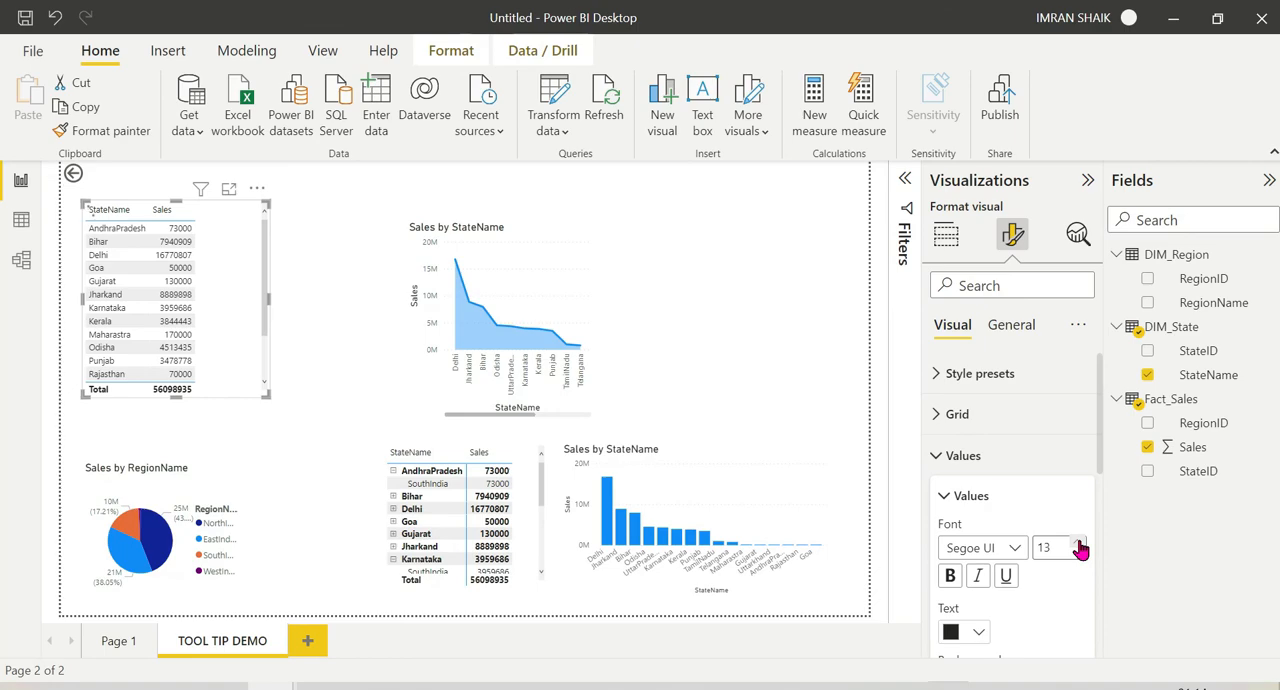
# Step: Check in the page information settings whether the TOOL TIP DEMO page is allowed as a tooltip
pyautogui.click(114, 645)
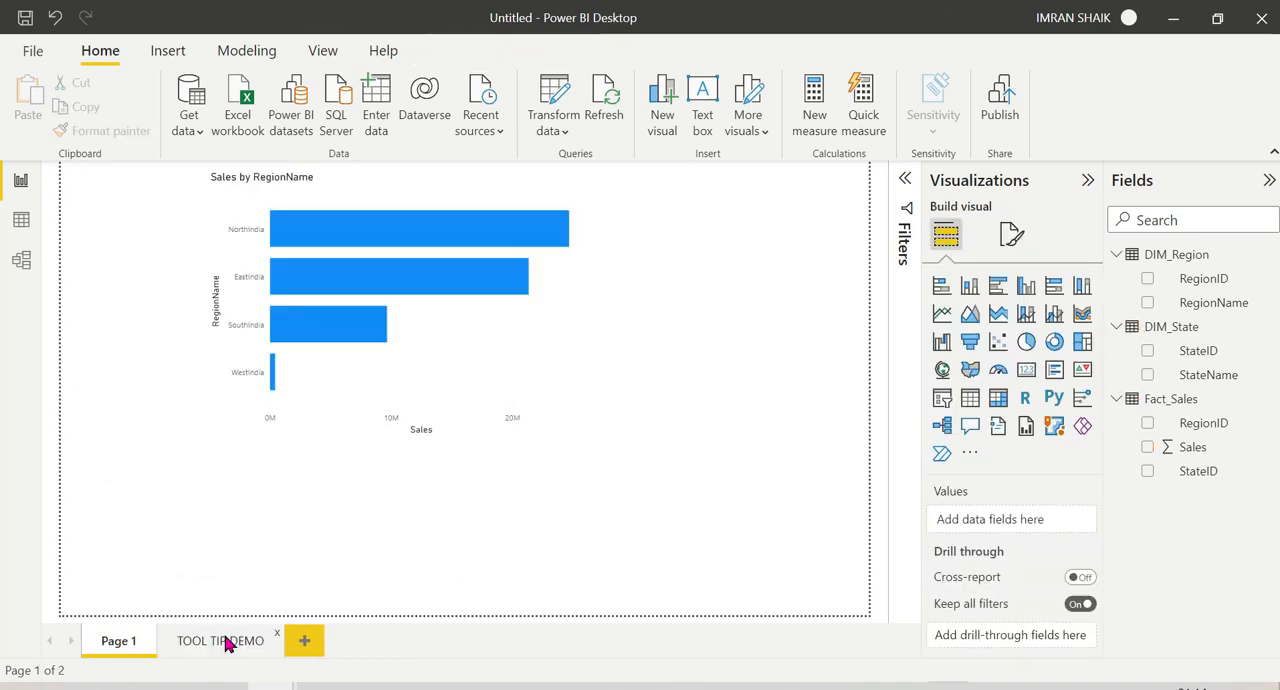
pyautogui.click(226, 645)
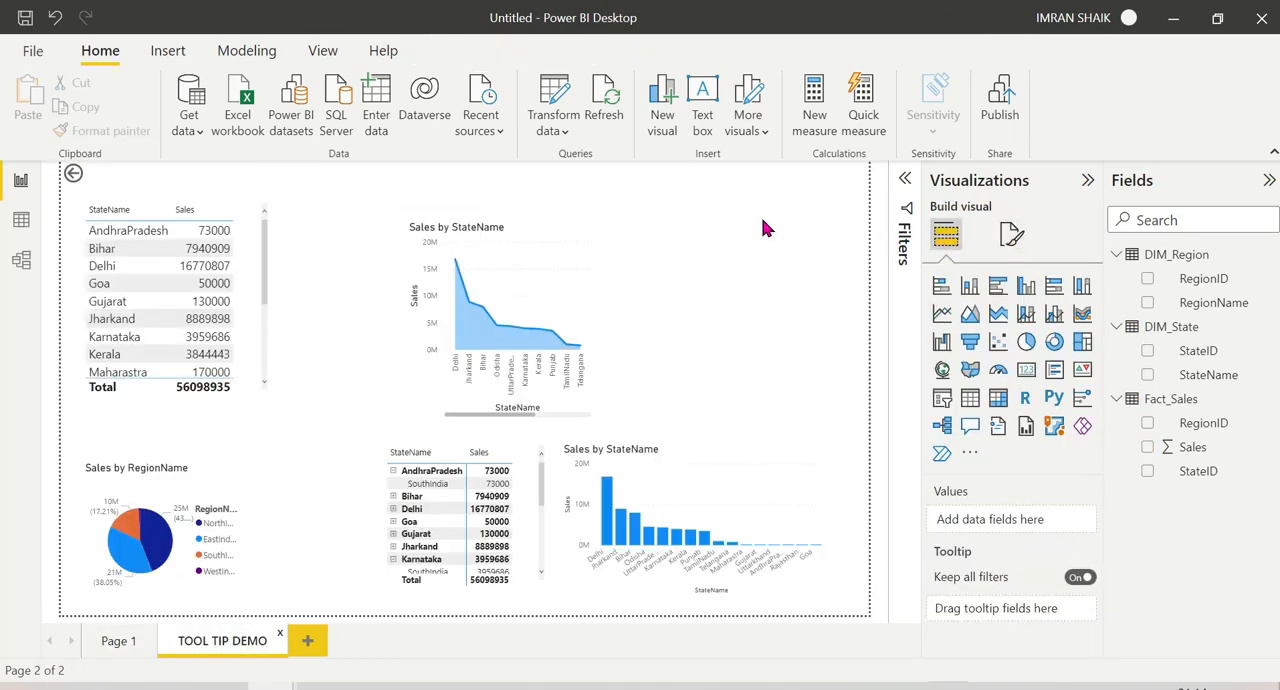
pyautogui.click(1011, 233)
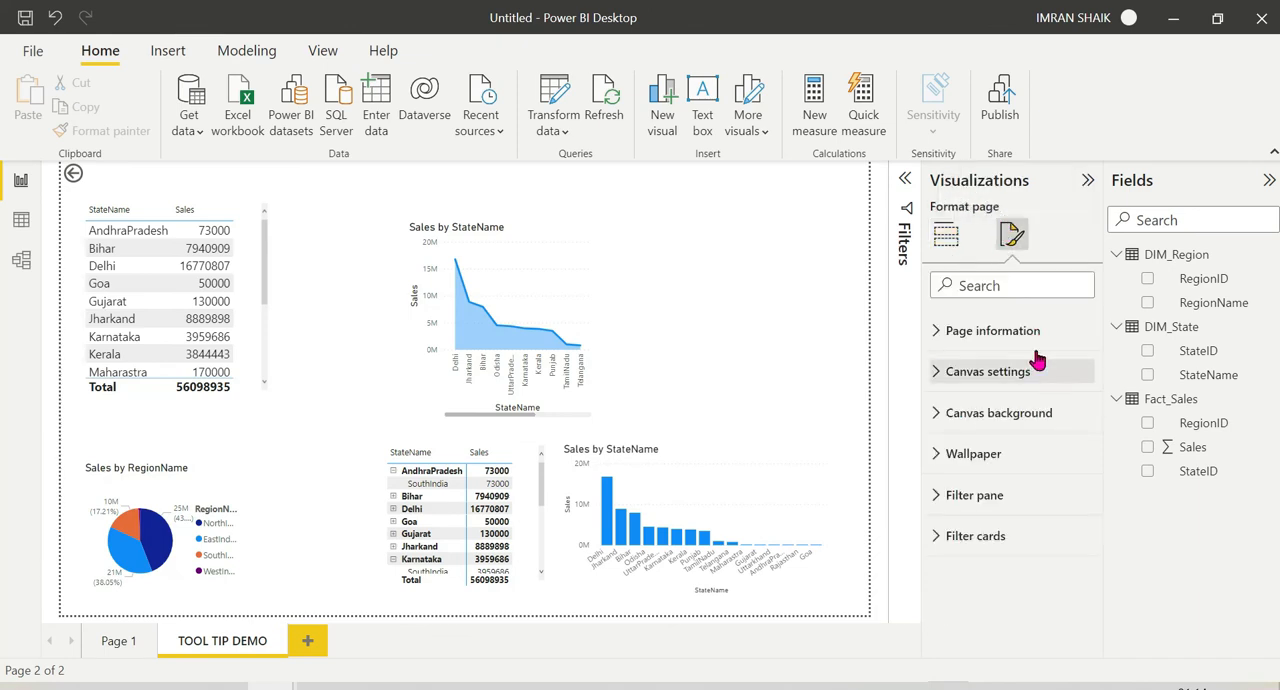
pyautogui.click(950, 334)
pyautogui.click(1068, 420)
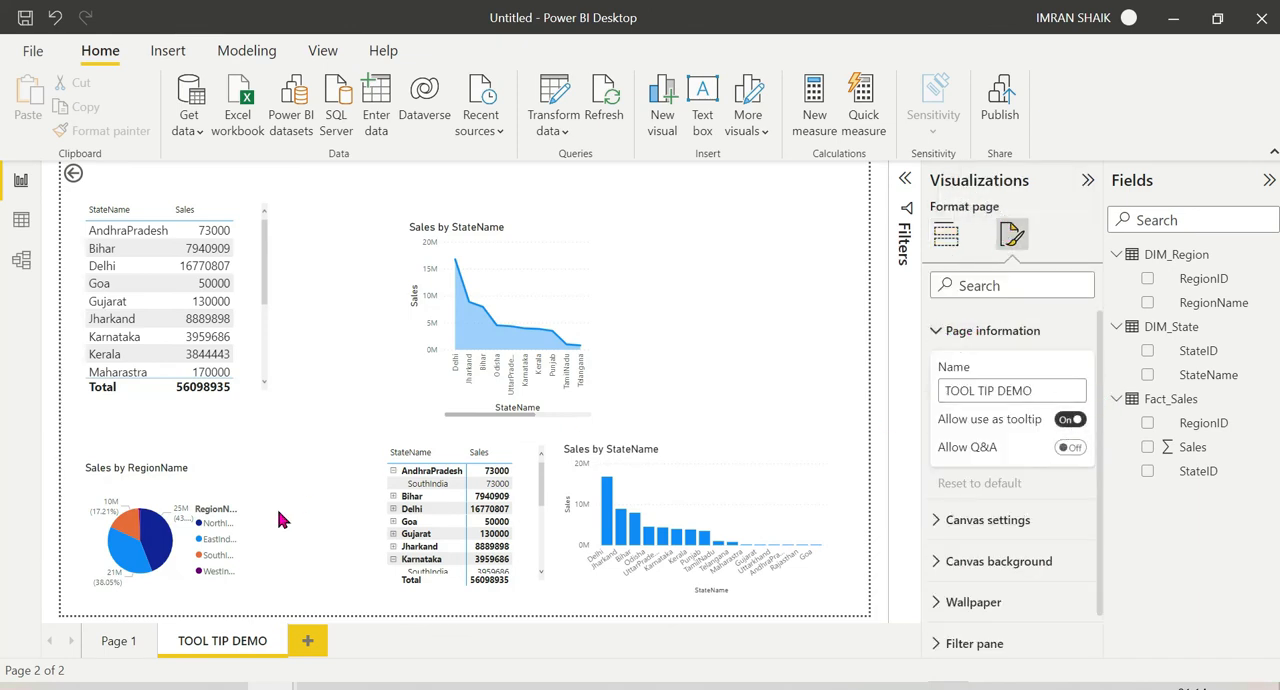
# Step: Review the tooltip options of the Sales by RegionName chart on Page 1 and preview the tooltip on its region bars
pyautogui.click(117, 641)
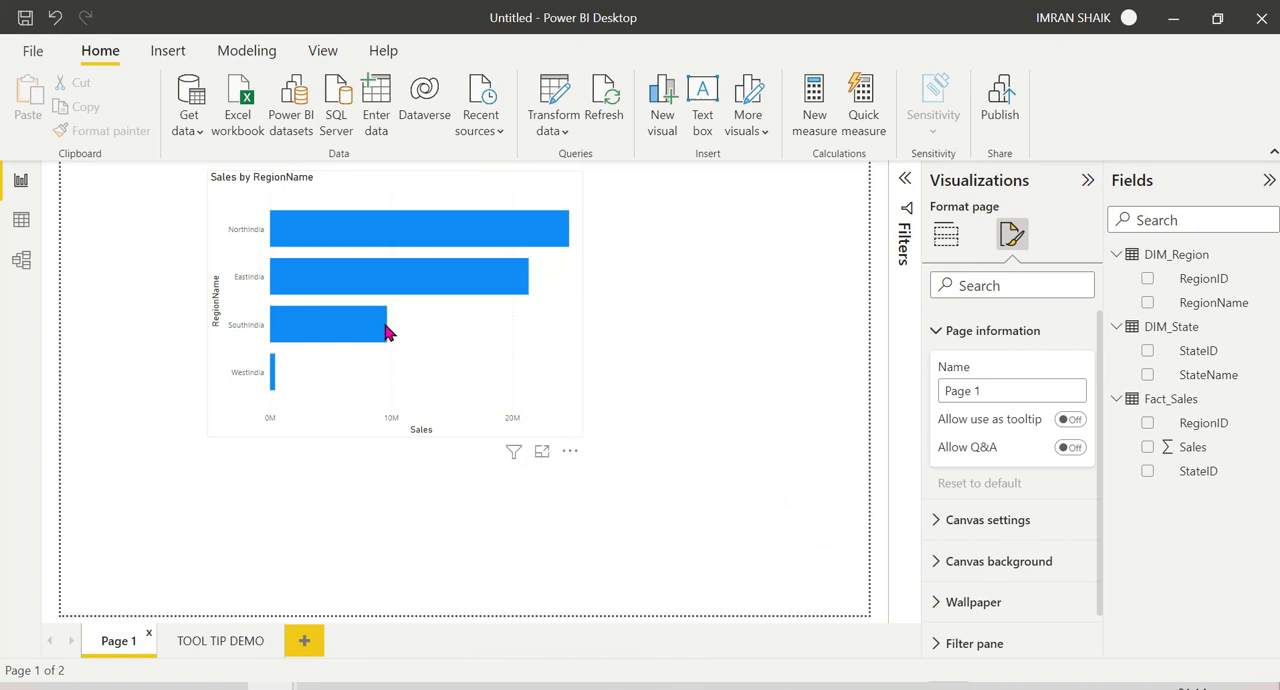
pyautogui.click(536, 369)
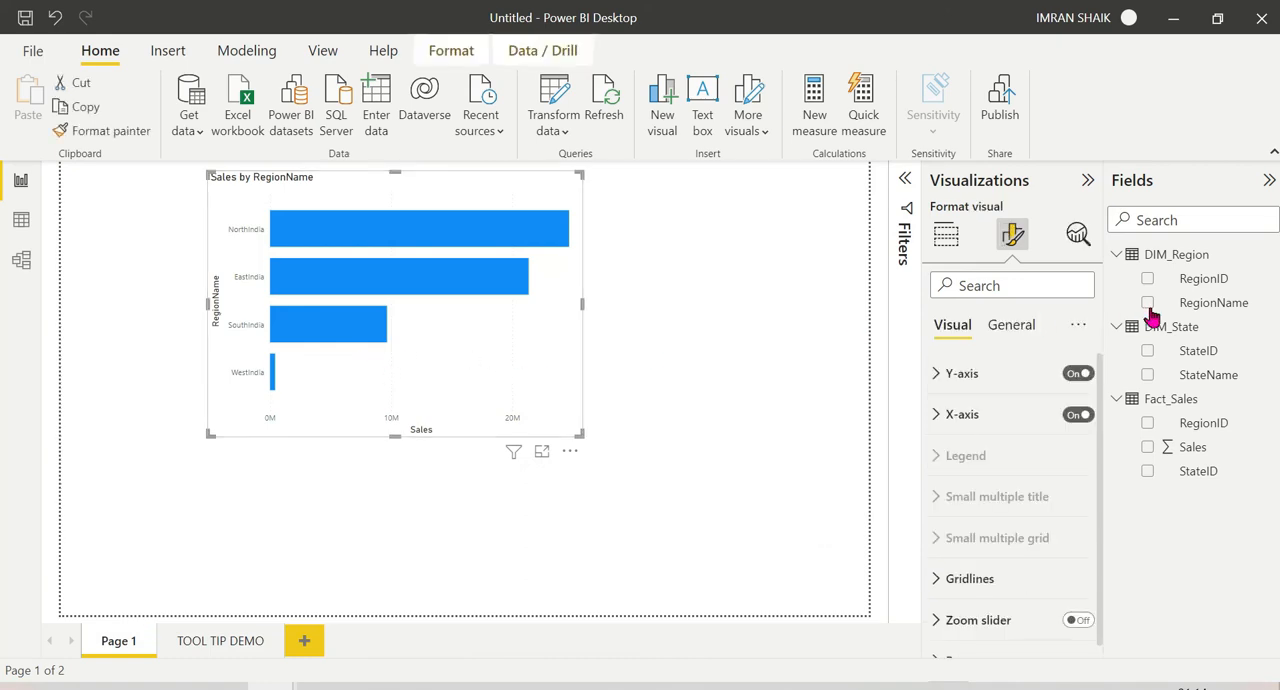
pyautogui.click(1012, 326)
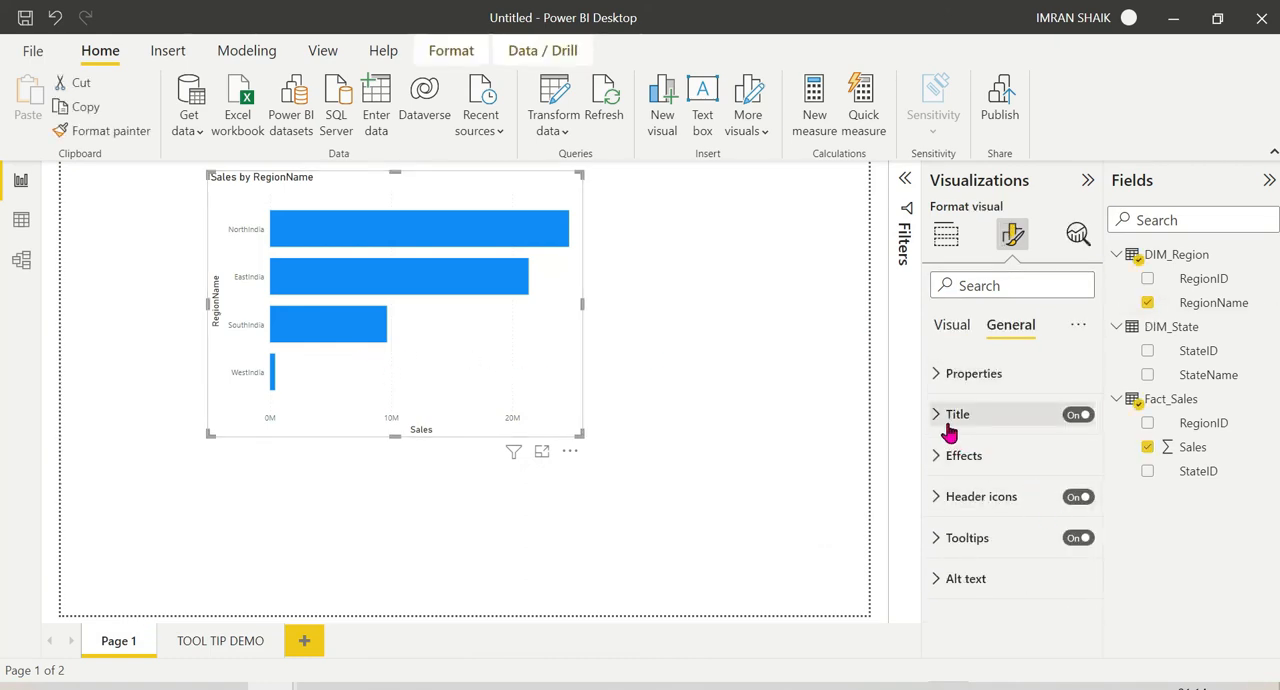
pyautogui.click(940, 542)
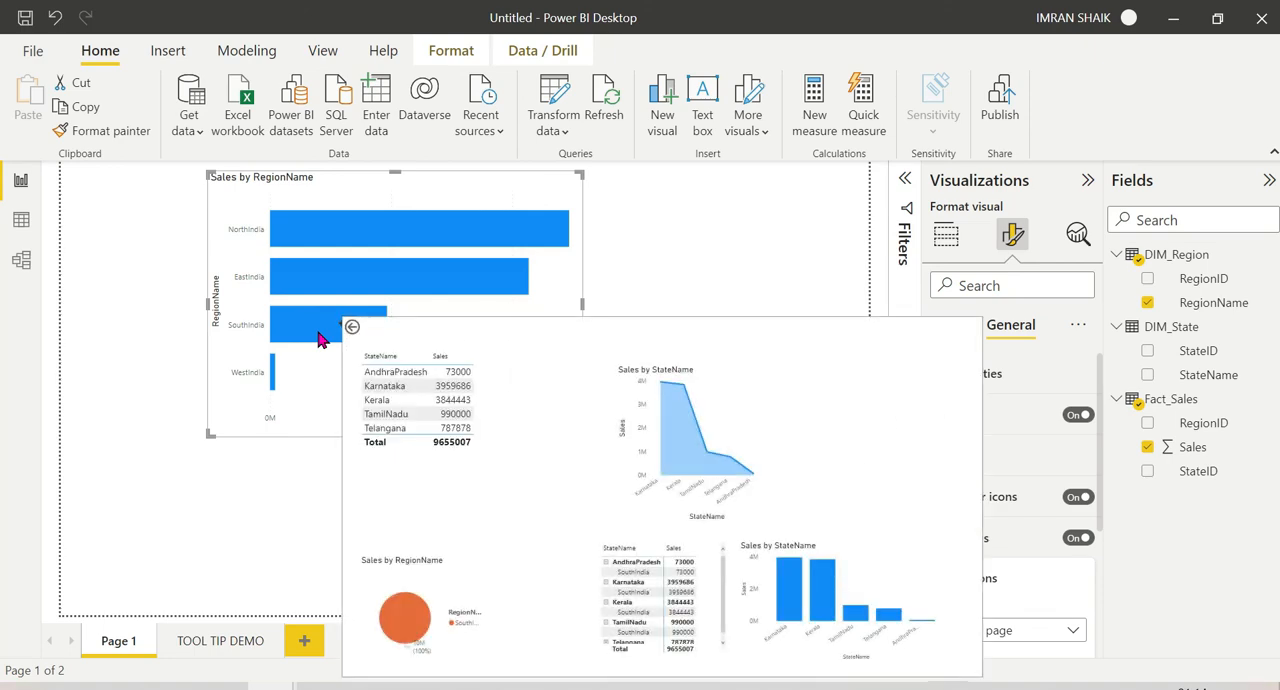
pyautogui.moveTo(325, 280)
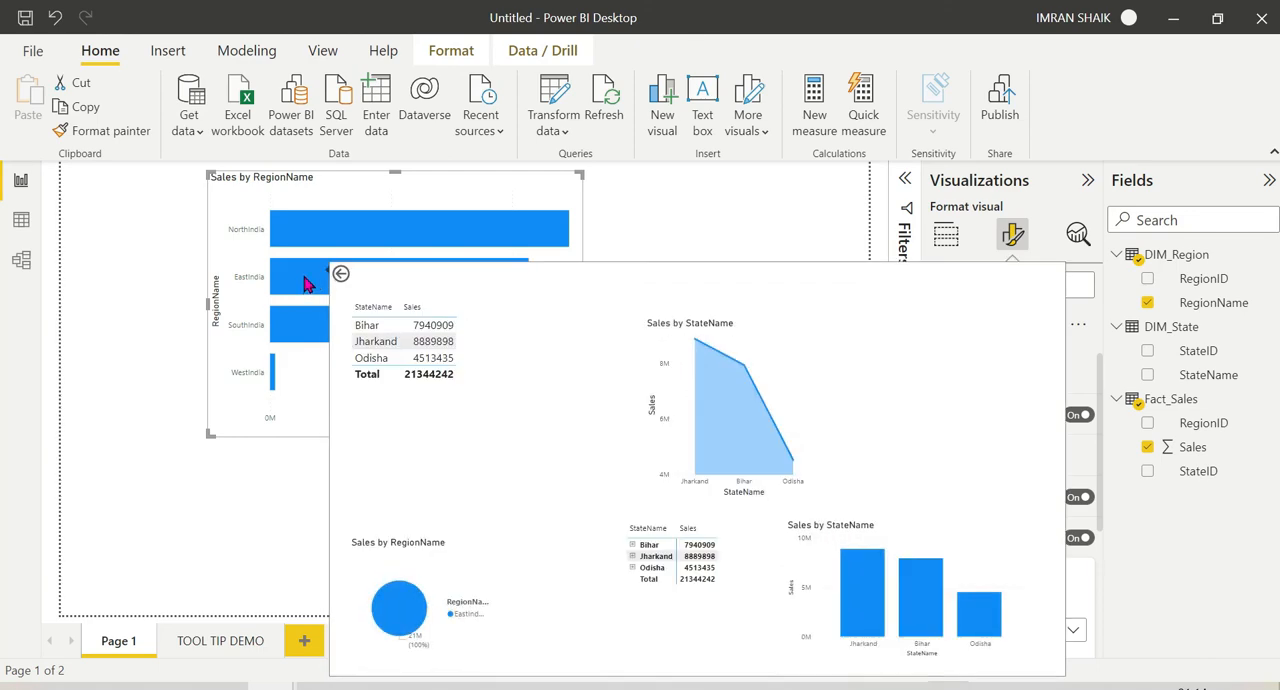
pyautogui.moveTo(303, 245)
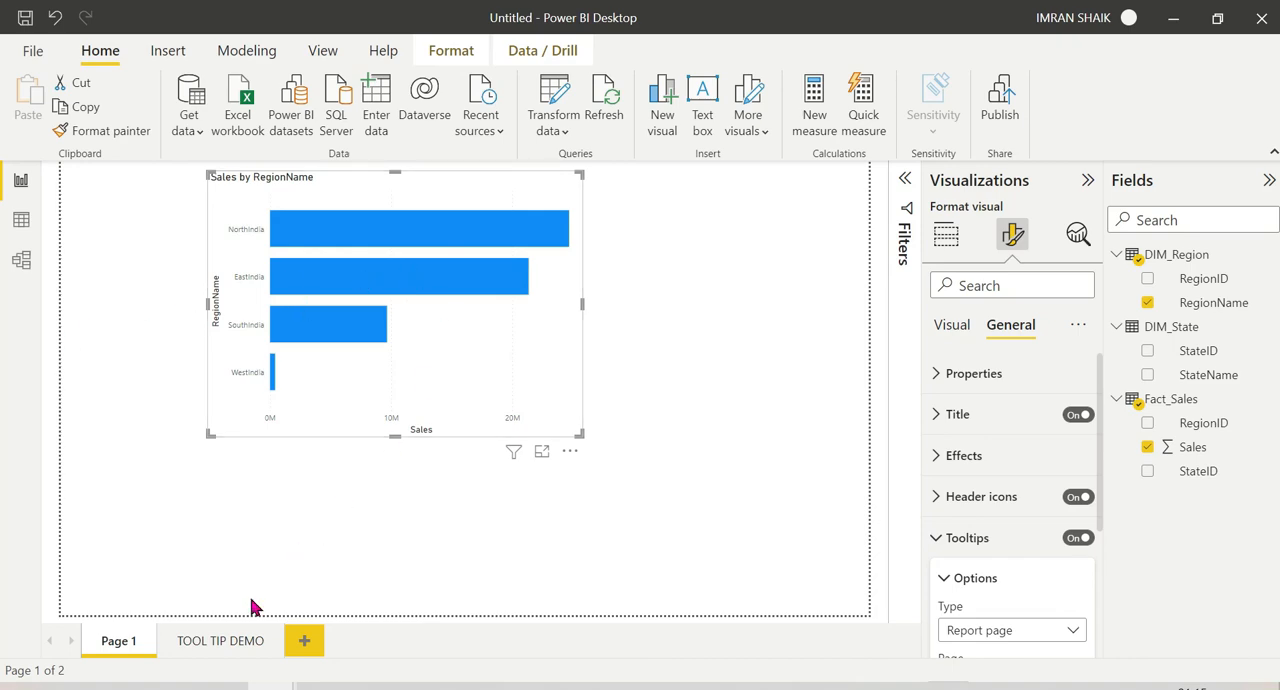
# Step: Disallow the use of the TOOL TIP DEMO page as a tooltip and check the bar tooltips on Page 1
pyautogui.click(212, 648)
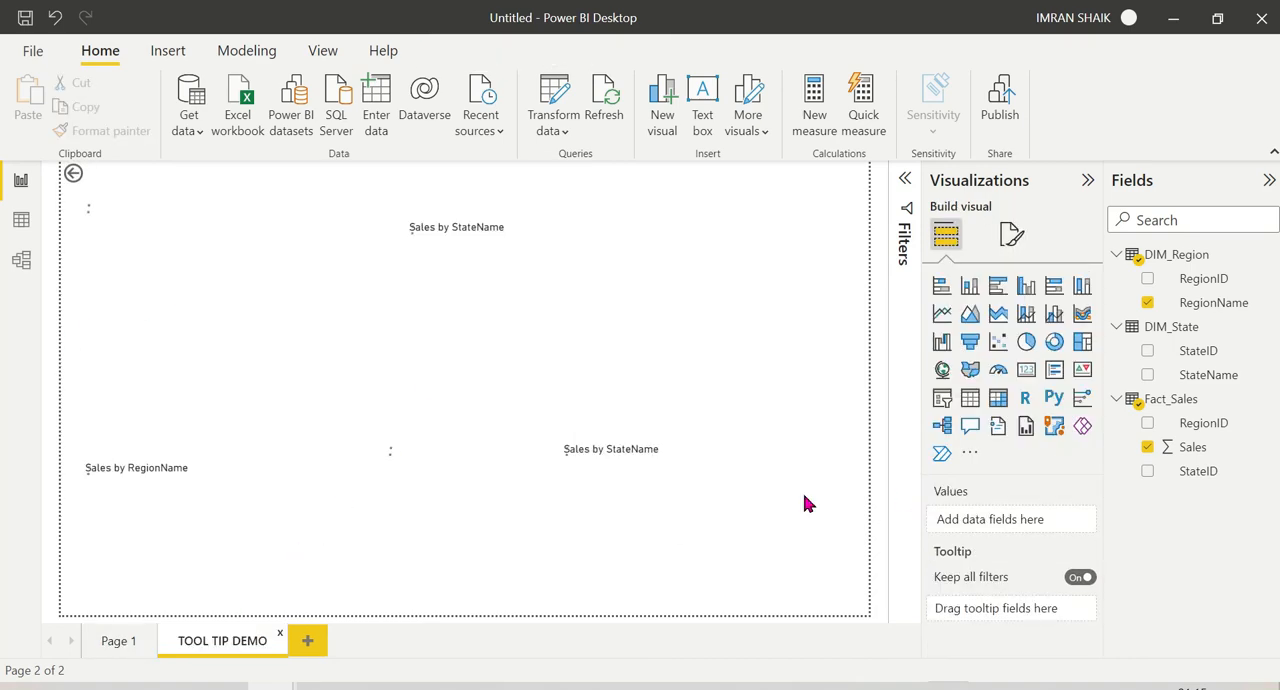
pyautogui.click(1010, 234)
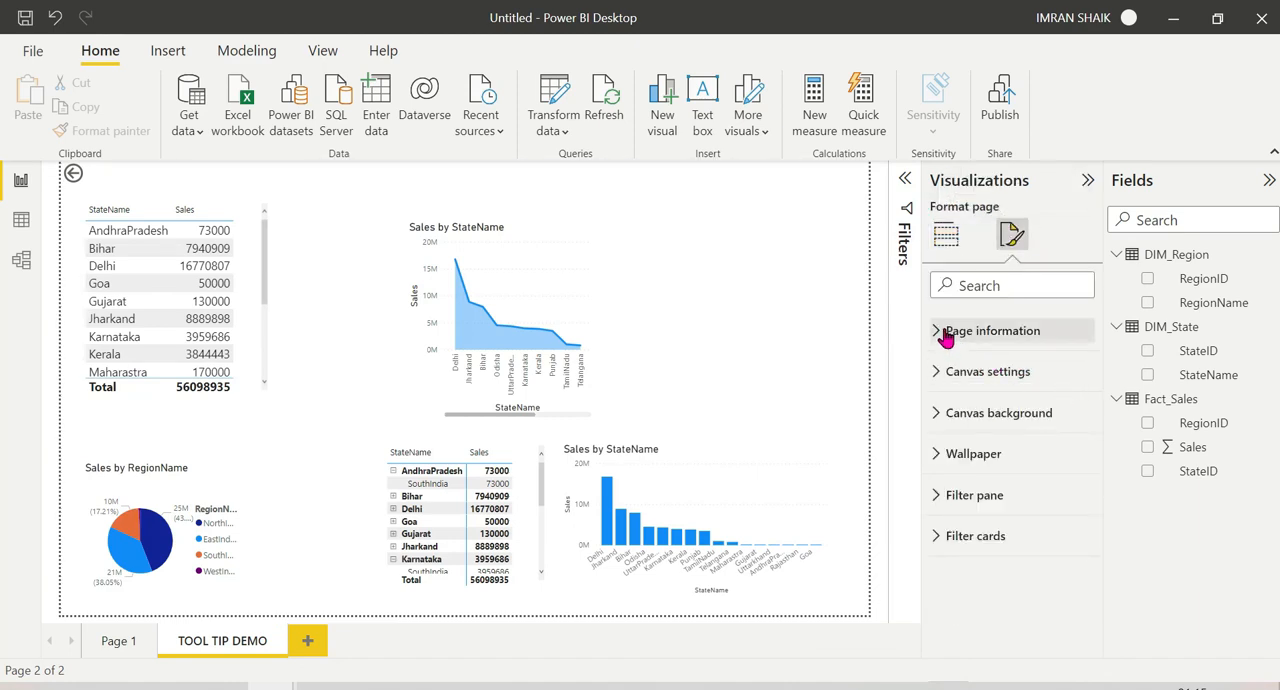
pyautogui.click(952, 331)
pyautogui.click(1068, 421)
pyautogui.click(1068, 424)
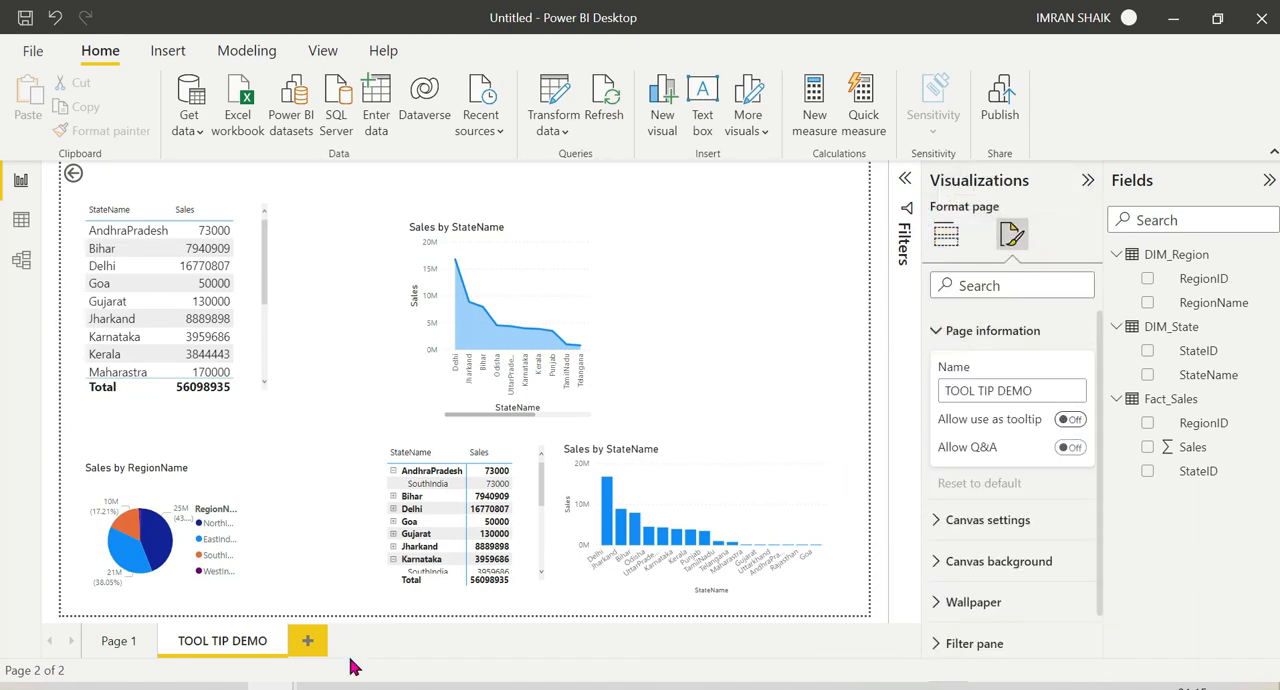
pyautogui.click(117, 642)
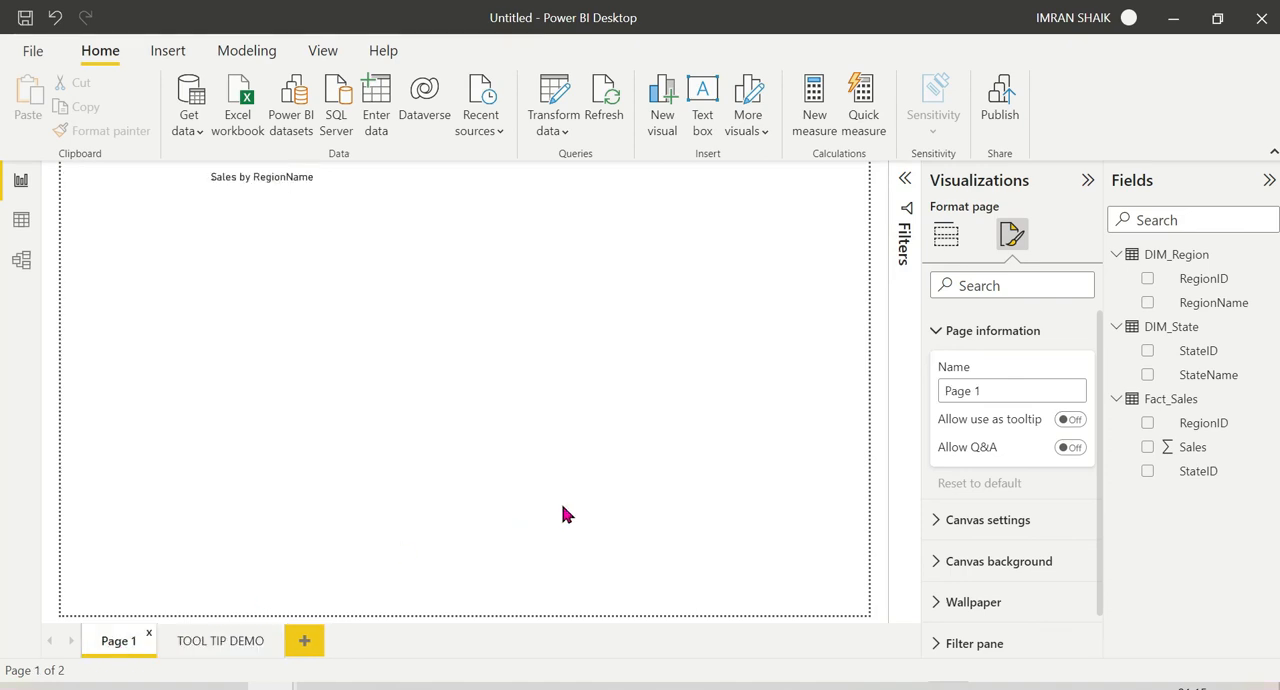
pyautogui.moveTo(349, 237)
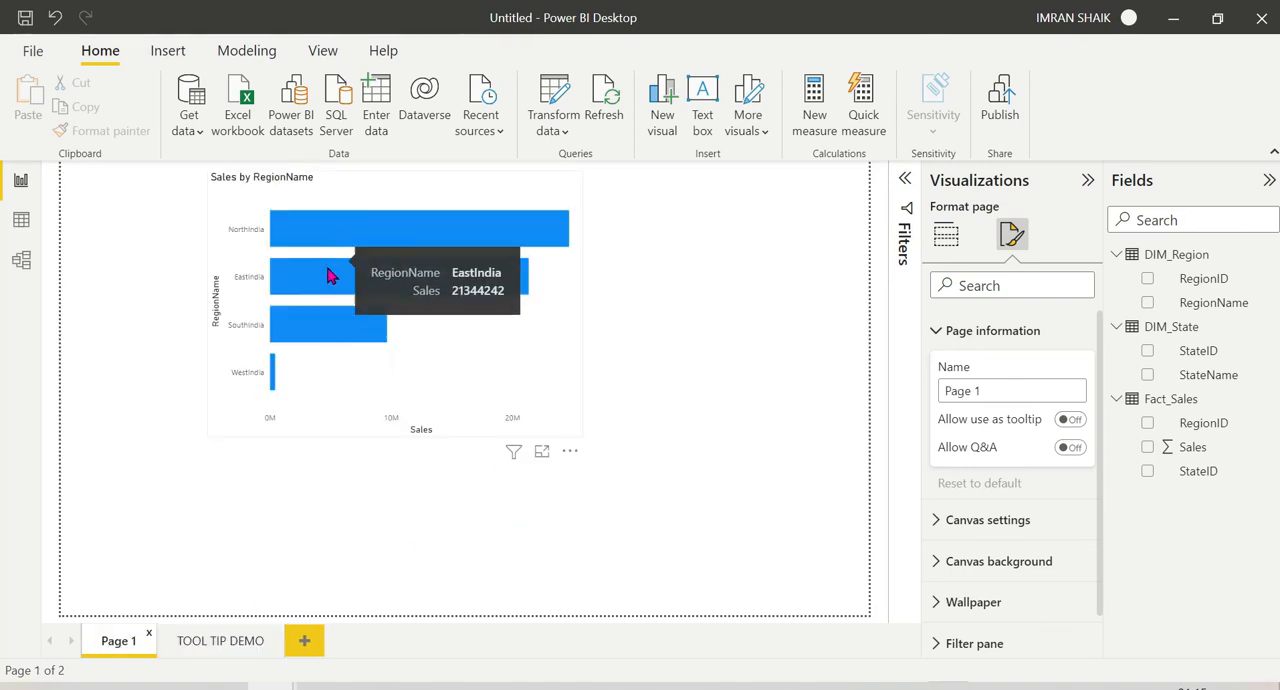